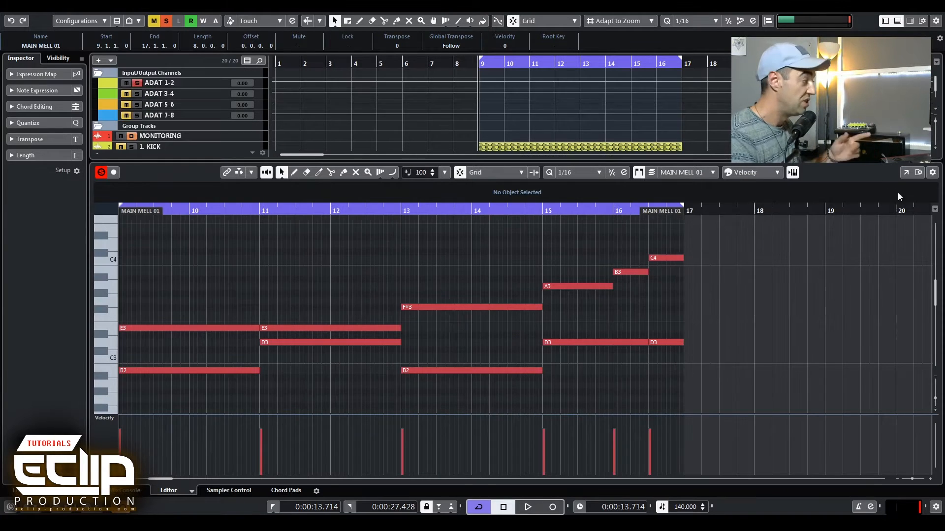
Open the Sylenth1 instrument for MAIN MELL 01 and play the loop to audition the ARP 1985 Dav&Len 2 preset.
click(275, 255)
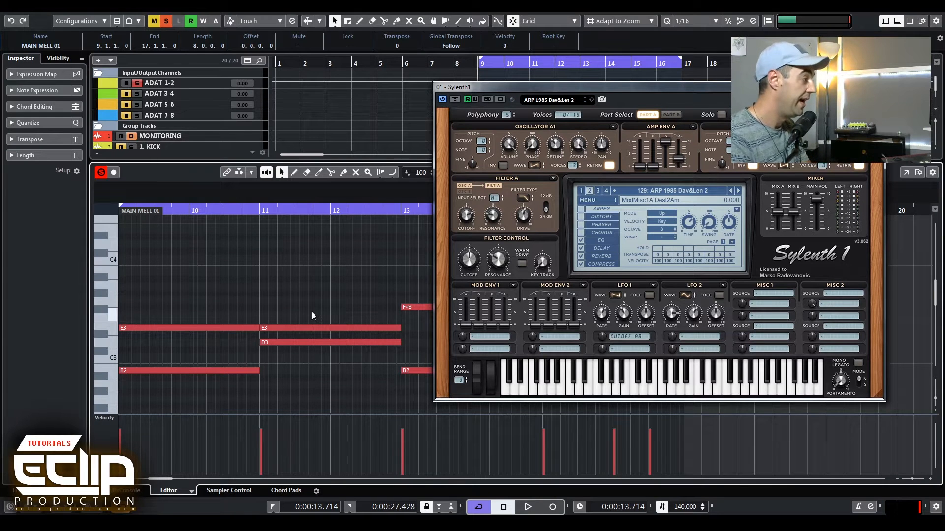
key(space)
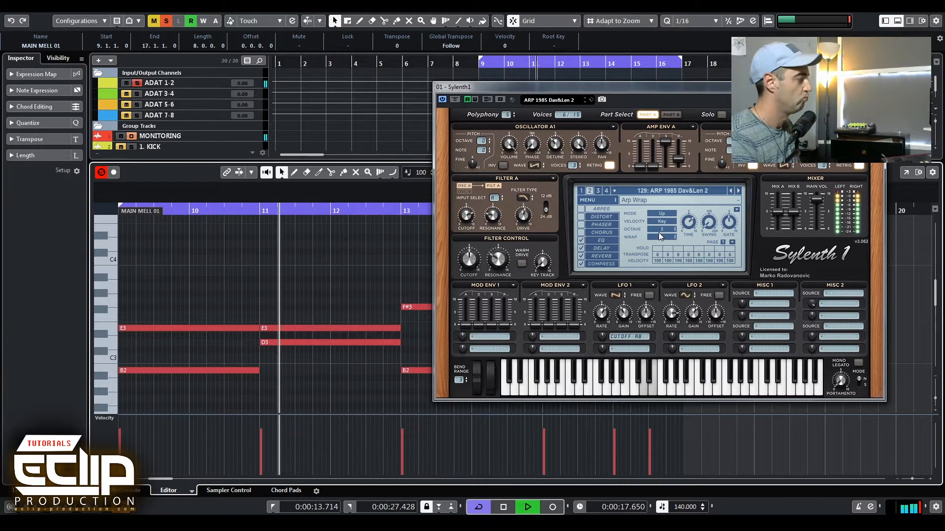
drag(566, 85, 907, 66)
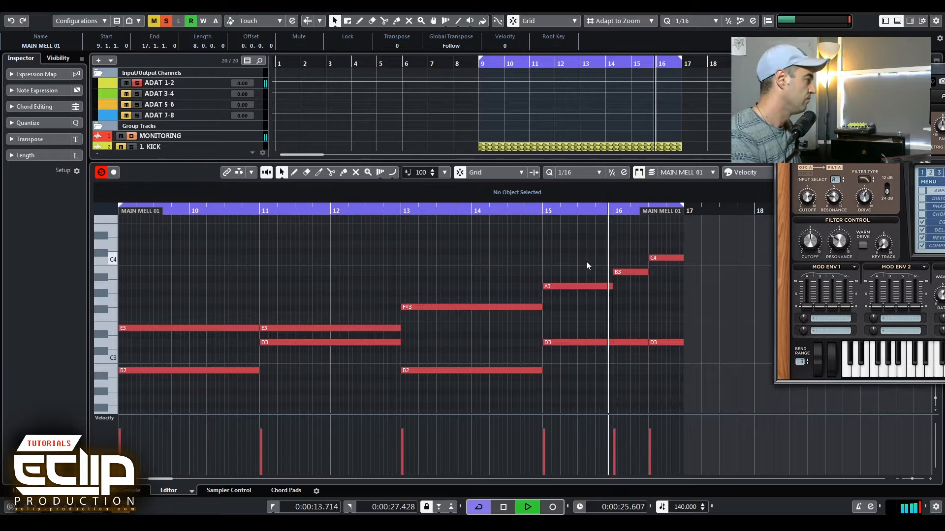
key(space)
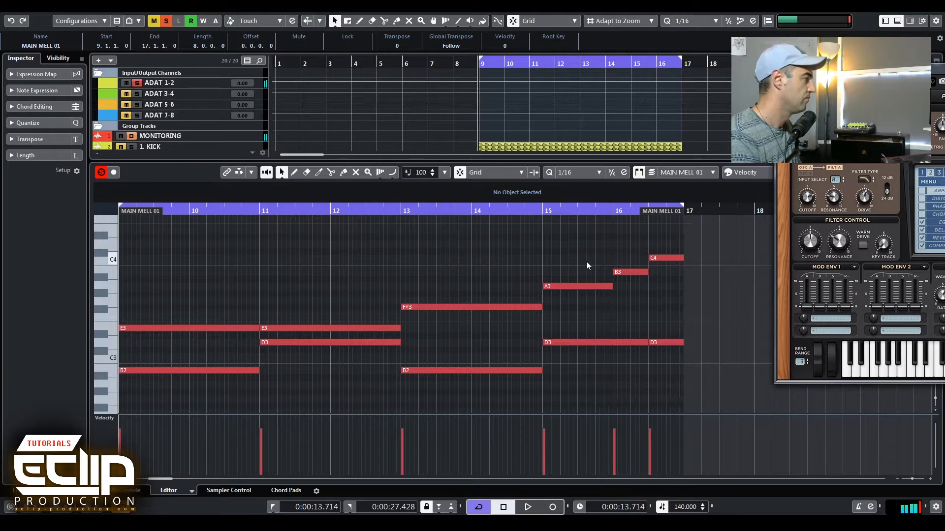
Bring the Sylenth1 panel back into view and set its arpeggiator mode to Up/Down.
click(433, 219)
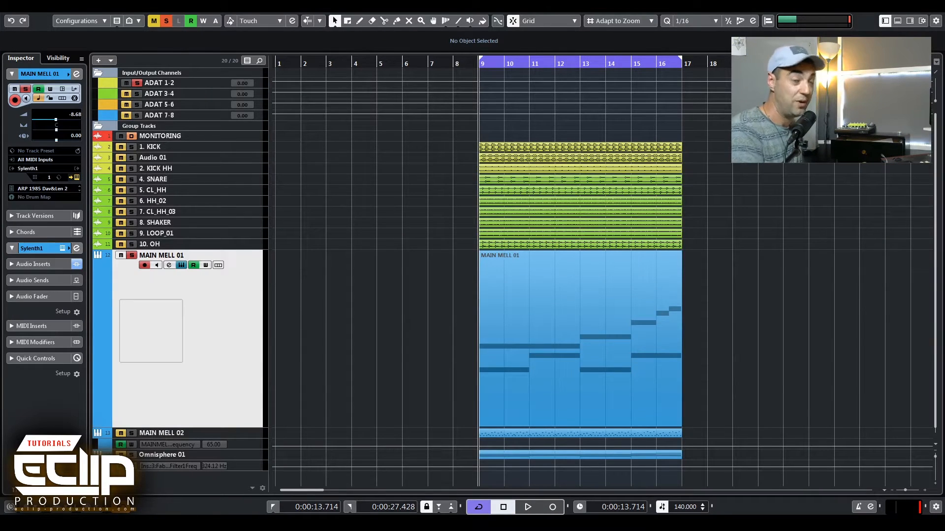
click(448, 347)
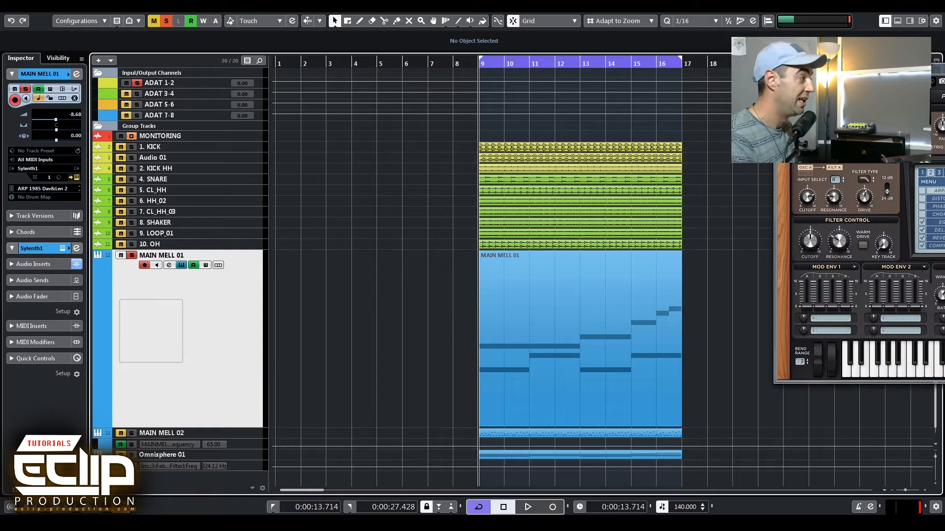
drag(833, 70, 252, 41)
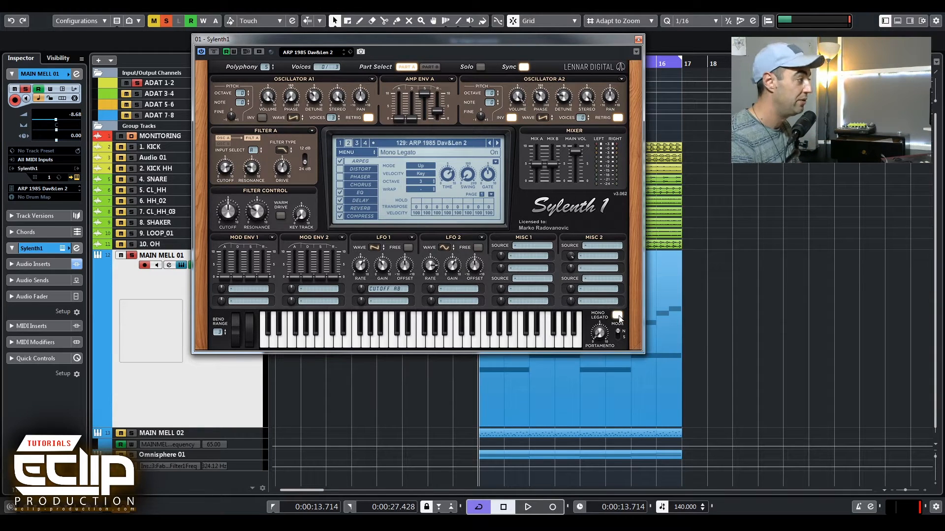
click(420, 167)
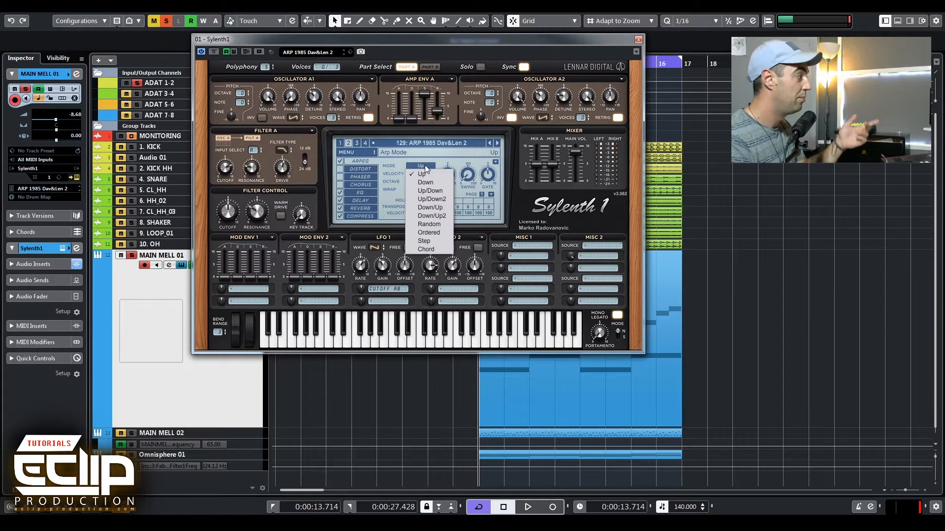
click(429, 191)
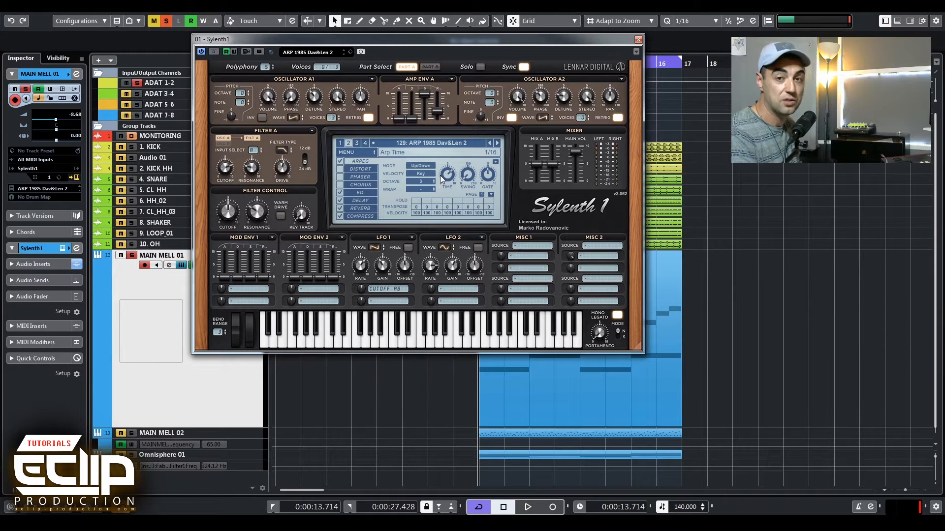
Raise Sylenth1's filter cutoff slightly while the loop plays, then close the instrument window.
click(658, 291)
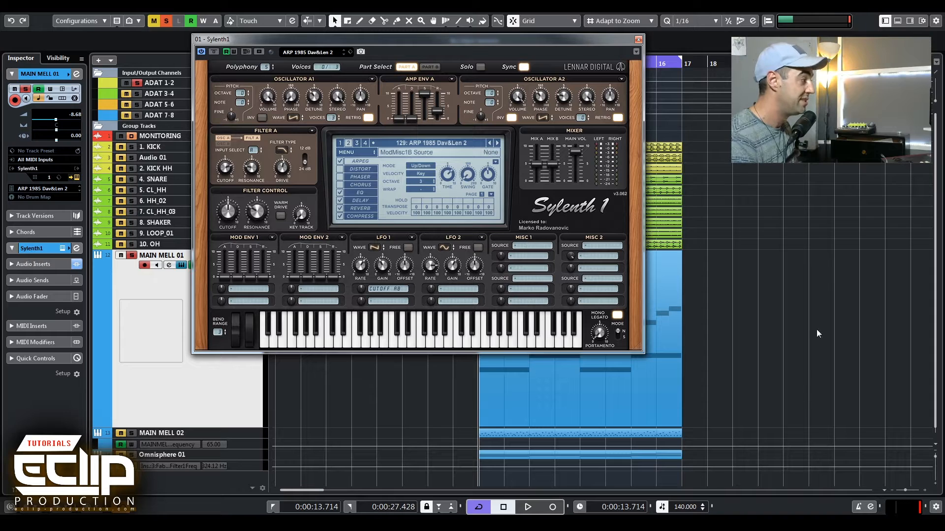
key(space)
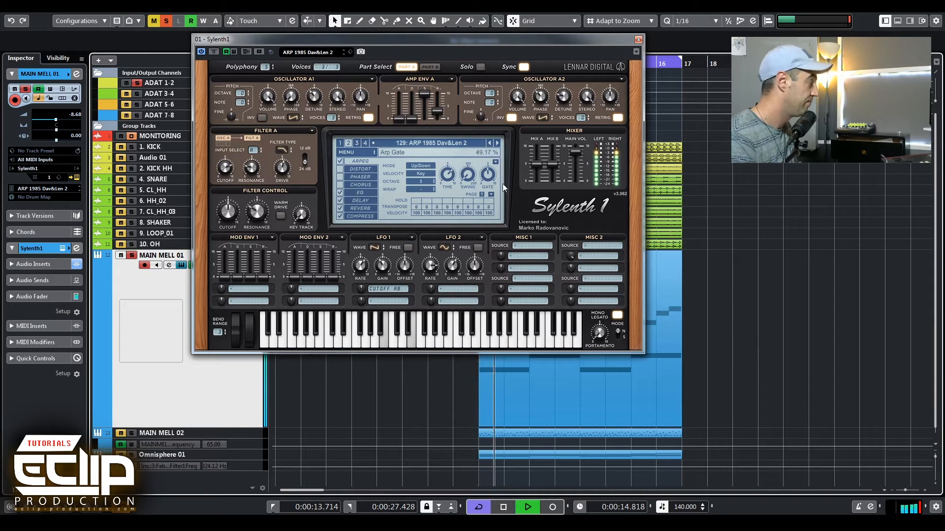
drag(222, 211, 236, 188)
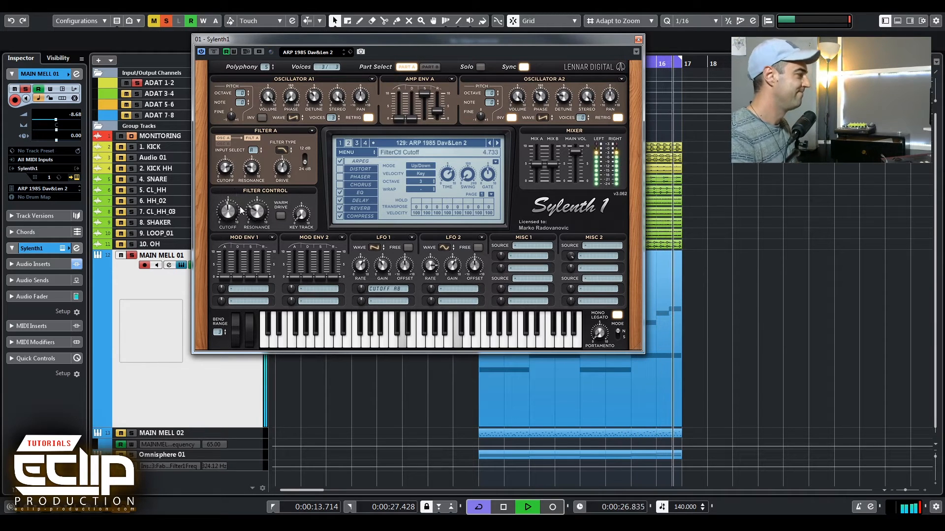
key(space)
click(916, 420)
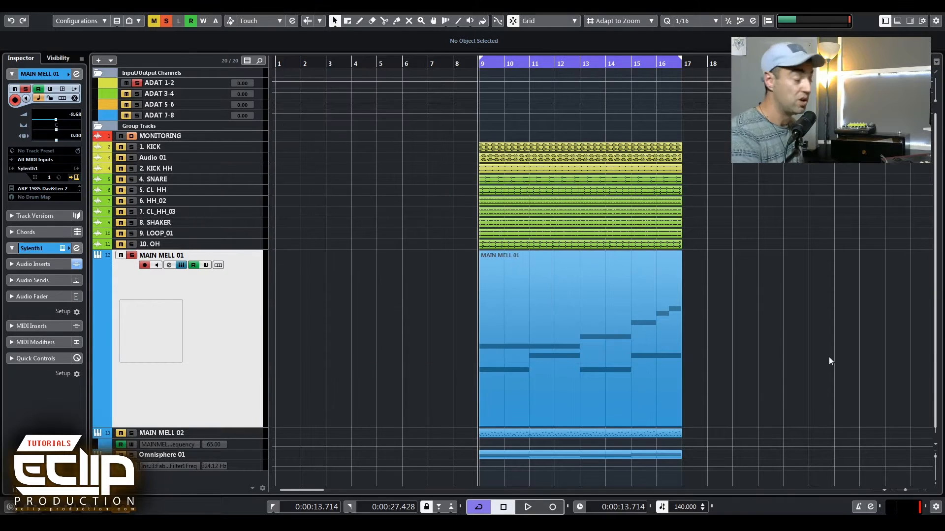
Open MAIN MELL 01 in the Key Editor and unmute the four E2 notes with the Mute tool.
double_click(553, 338)
click(637, 40)
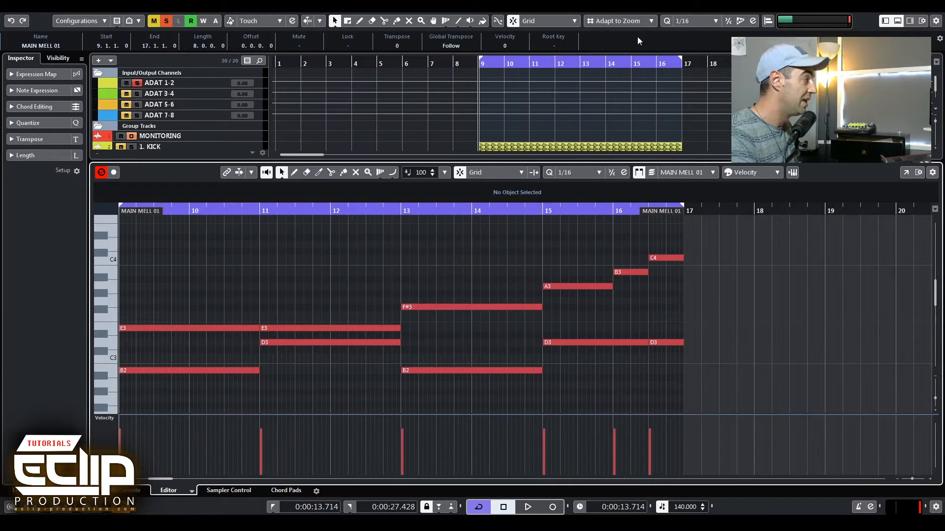
scroll(466, 263, down, 4)
scroll(331, 277, down, 3)
scroll(328, 313, up, 3)
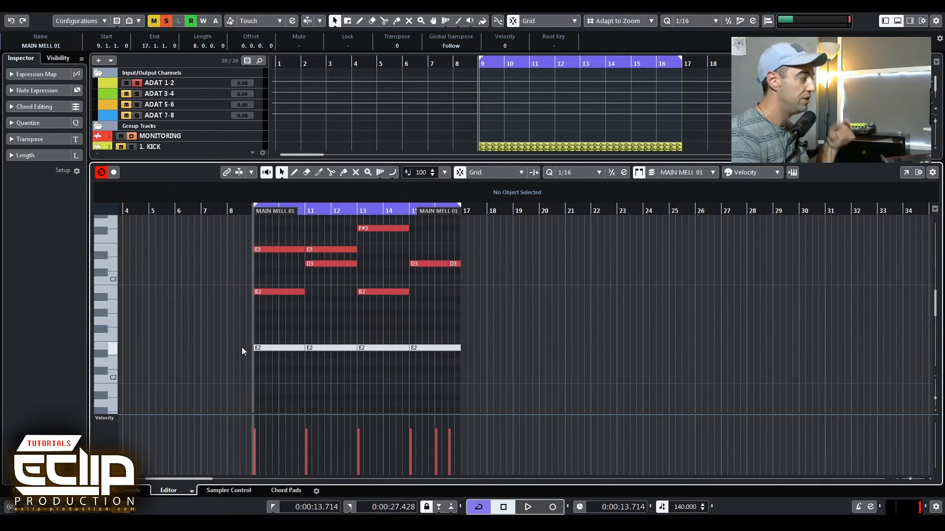
key(7)
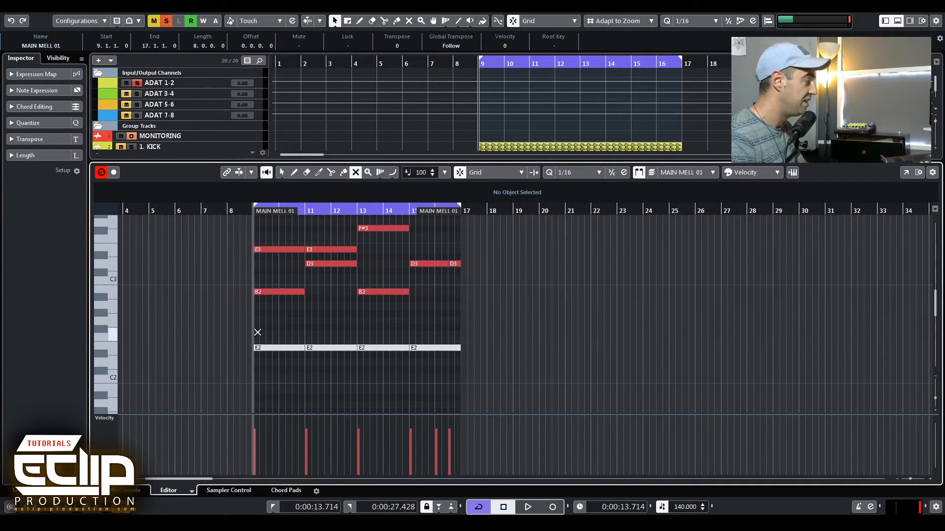
drag(243, 335, 569, 389)
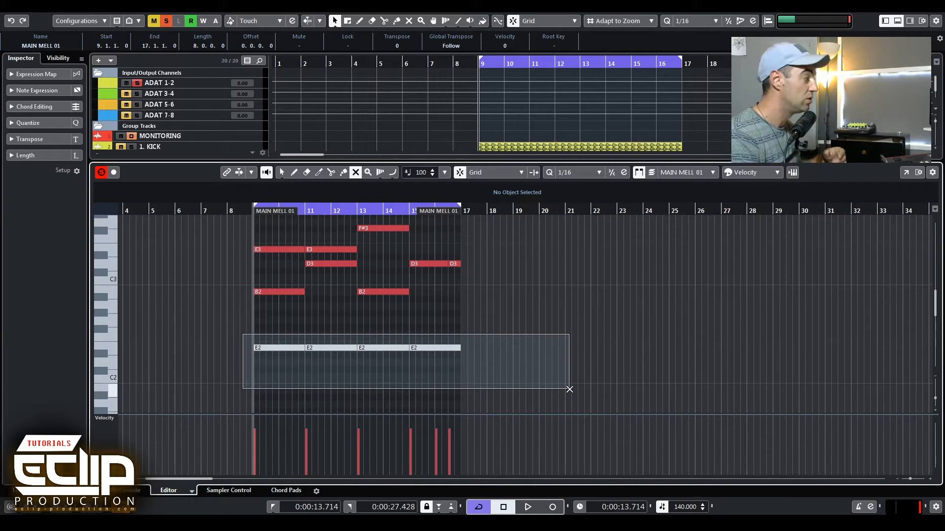
drag(570, 389, 569, 390)
key(1)
click(338, 323)
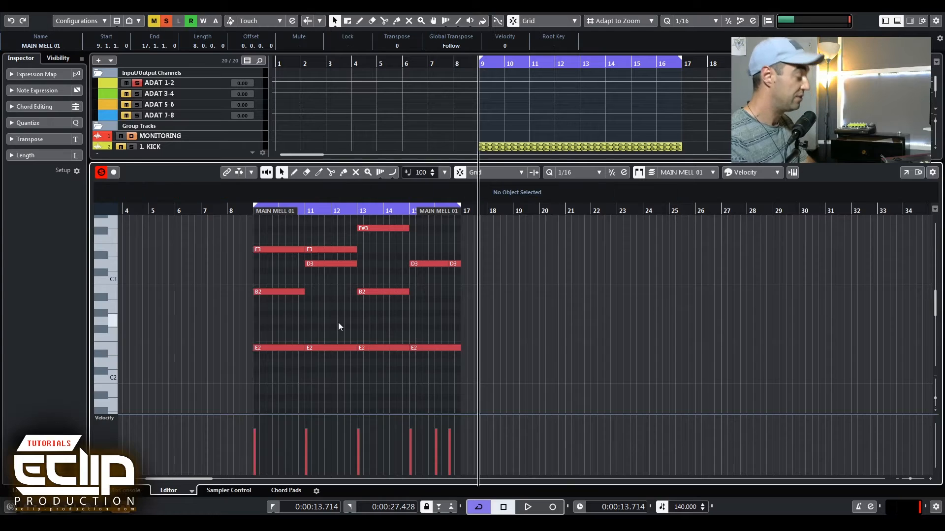
Close the Key Editor and play back the arrangement to hear the restored bass notes.
key(ctrl+e)
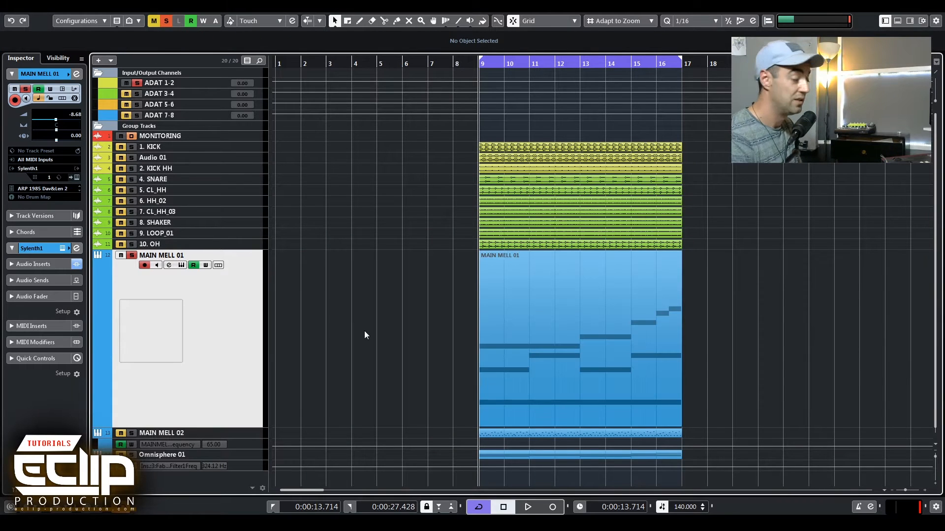
key(space)
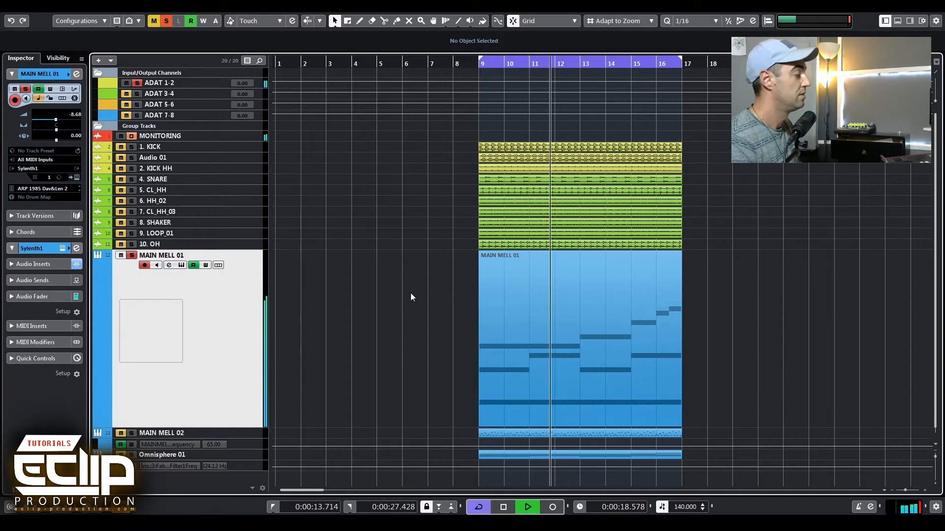
key(g)
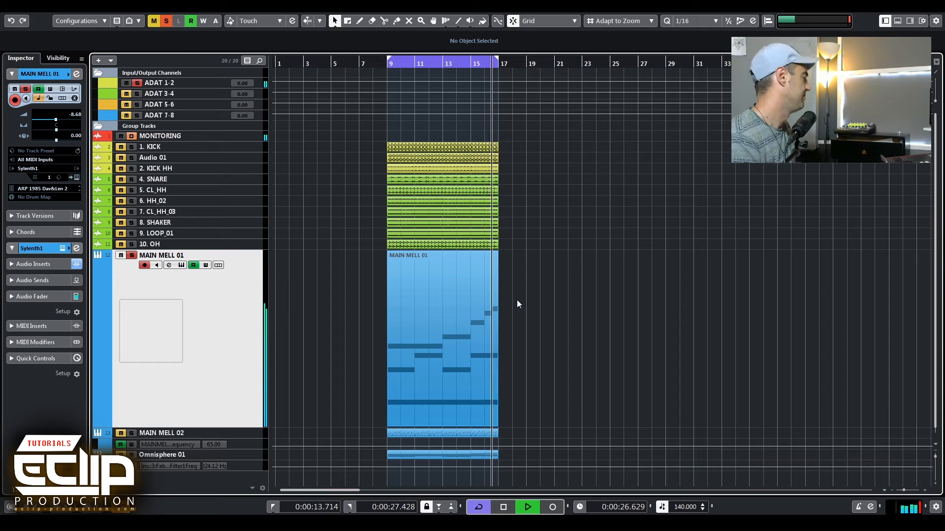
key(space)
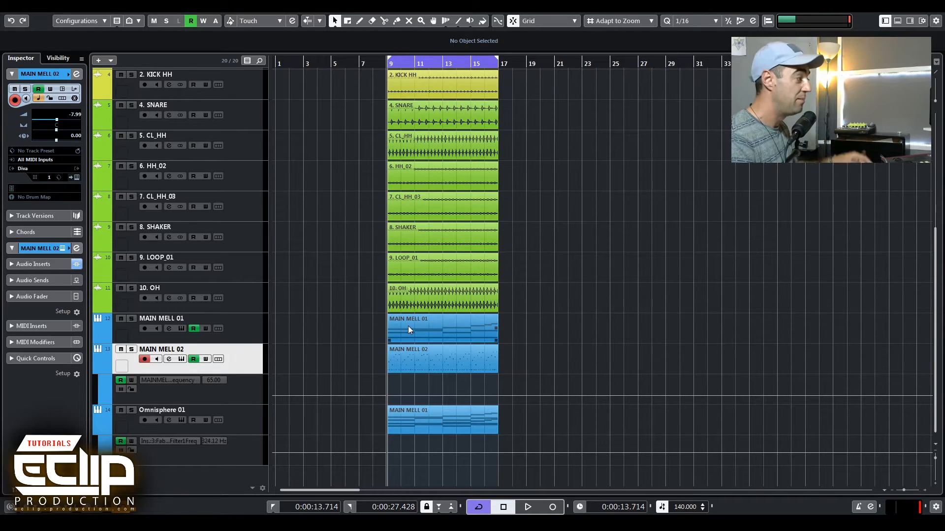
Open MAIN MELL 02 in the Key Editor and inspect its arpeggiated note pattern.
click(417, 366)
double_click(417, 364)
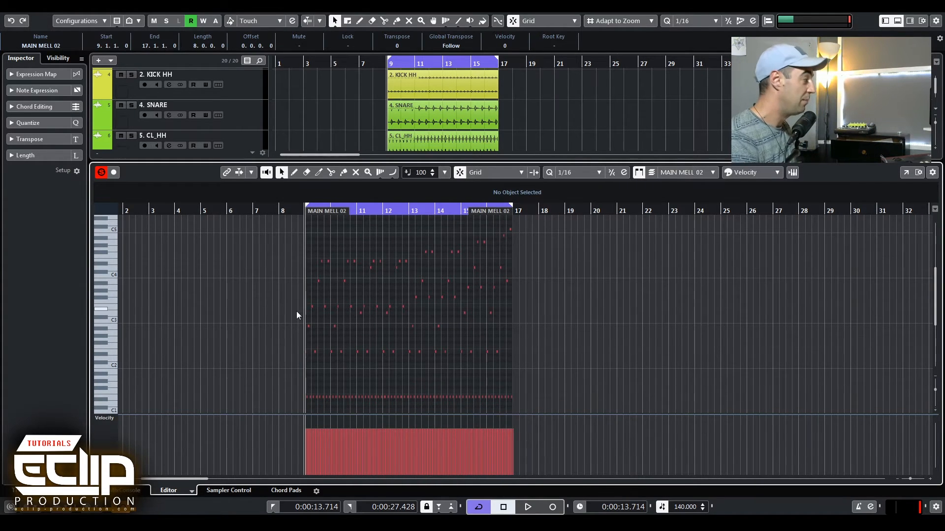
scroll(297, 312, up, 5)
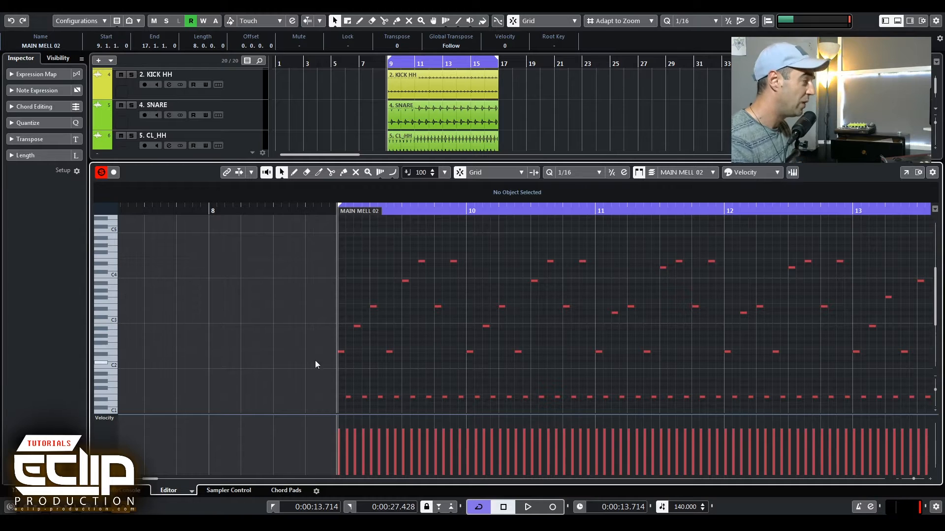
scroll(347, 360, up, 3)
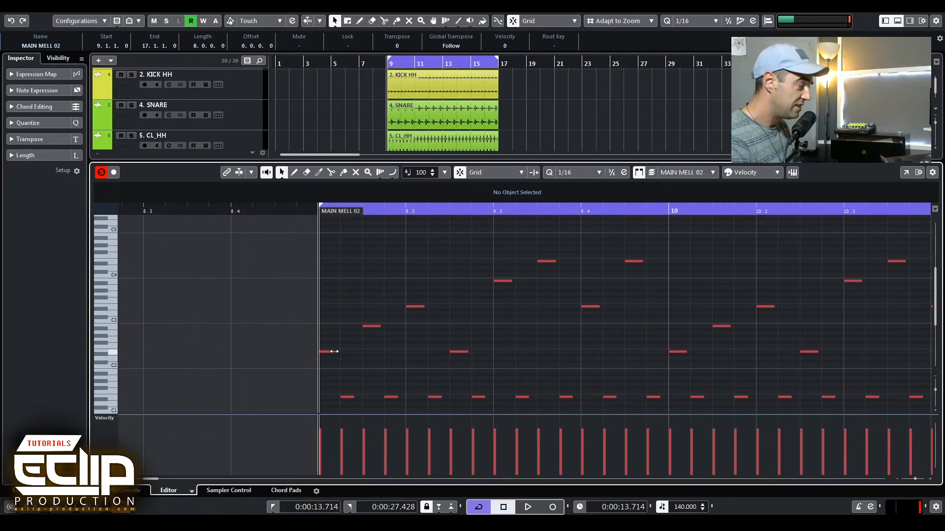
scroll(278, 377, down, 7)
drag(266, 268, 881, 377)
scroll(601, 343, up, 2)
scroll(179, 283, up, 4)
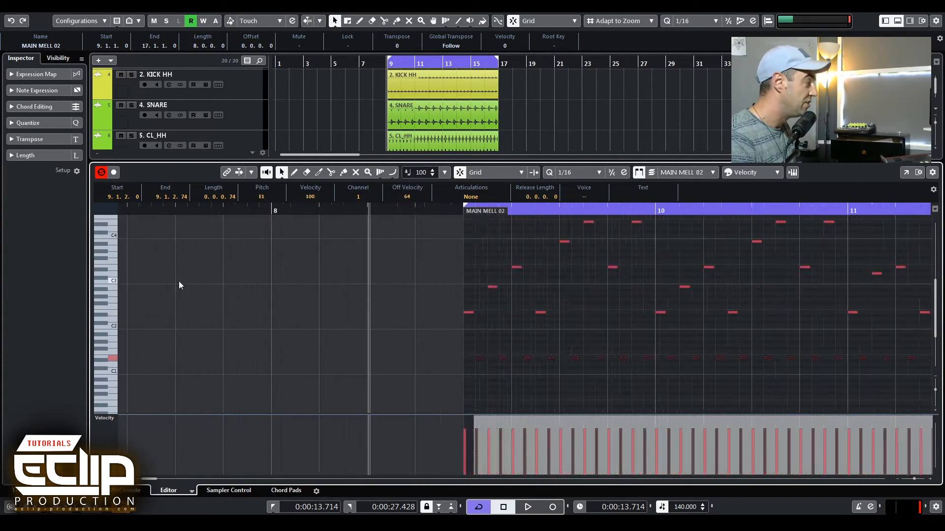
scroll(640, 369, right, 5)
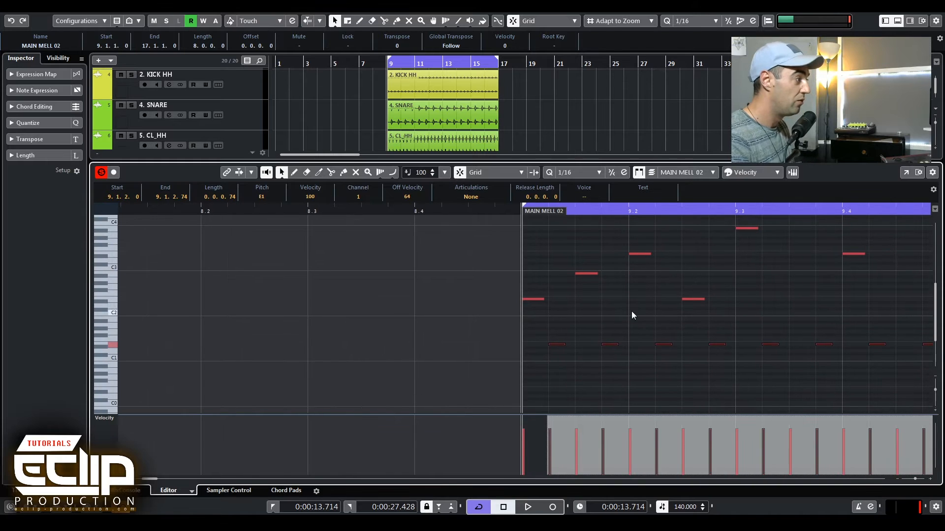
key(ctrl+e)
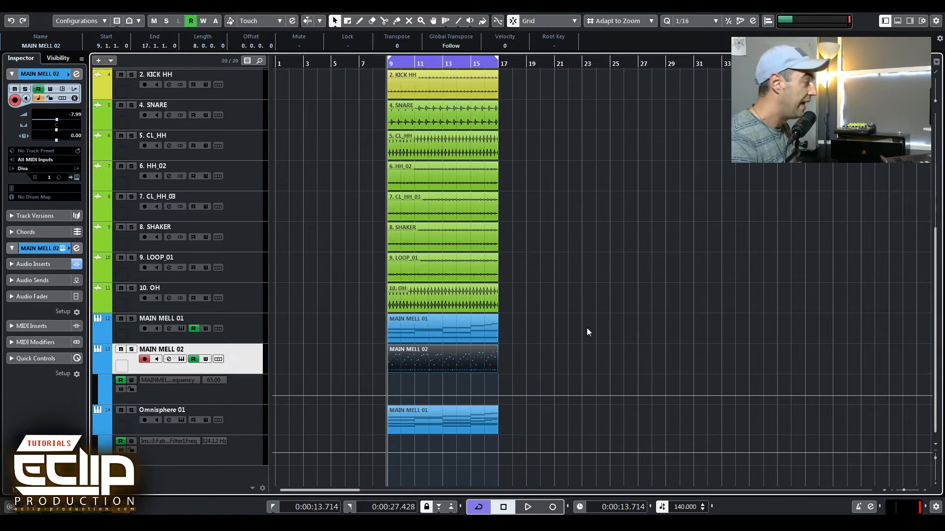
Reopen MAIN MELL 02 and examine its low repeating notes, selecting one to check its pitch.
double_click(428, 356)
scroll(329, 318, down, 2)
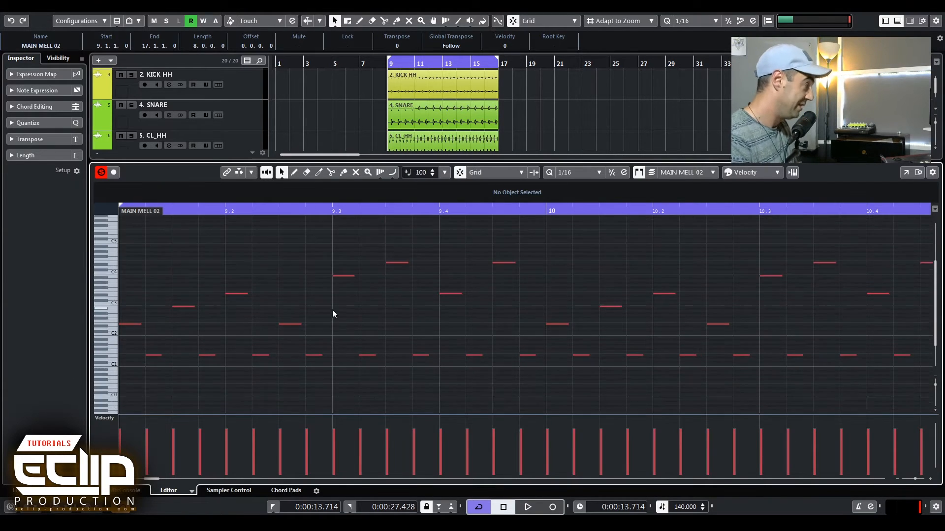
drag(332, 310, 540, 348)
scroll(480, 326, down, 1)
scroll(480, 325, down, 5)
scroll(481, 323, up, 3)
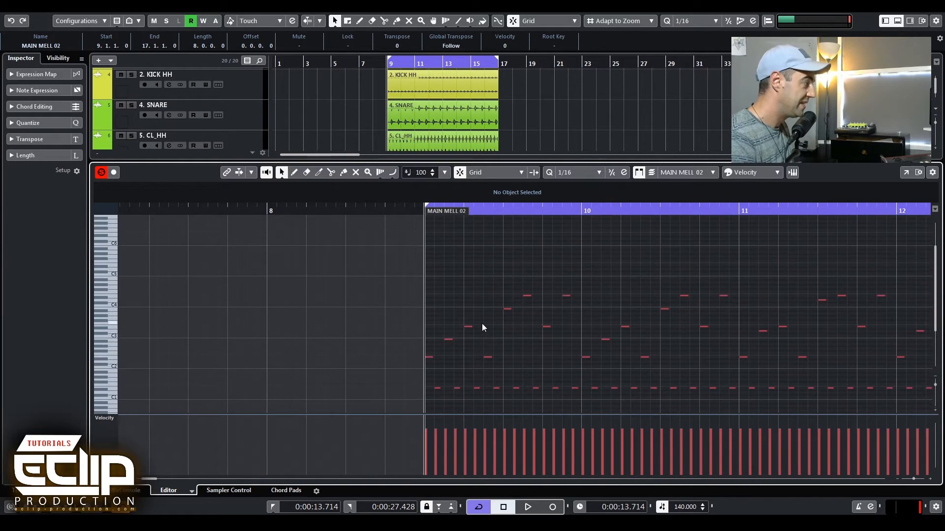
scroll(485, 324, down, 3)
drag(431, 301, 468, 323)
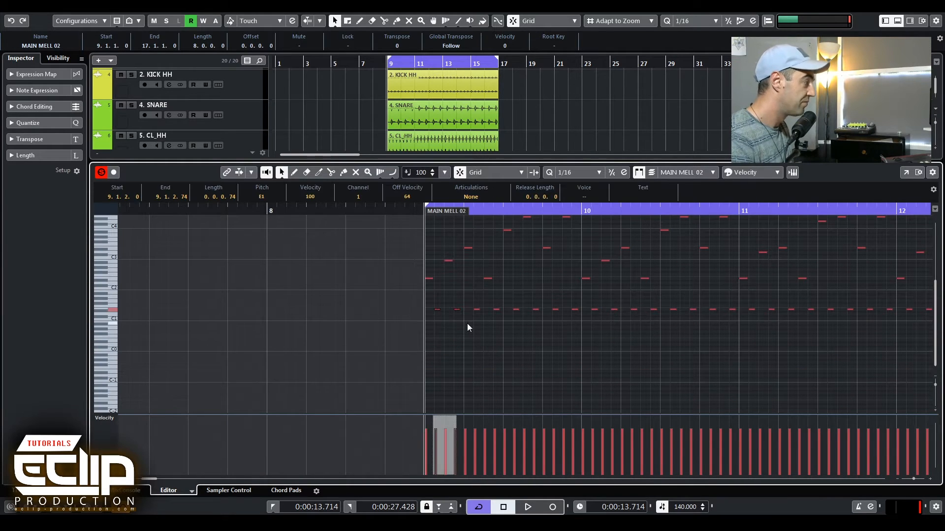
click(430, 316)
key(Return)
key(s)
key(Return)
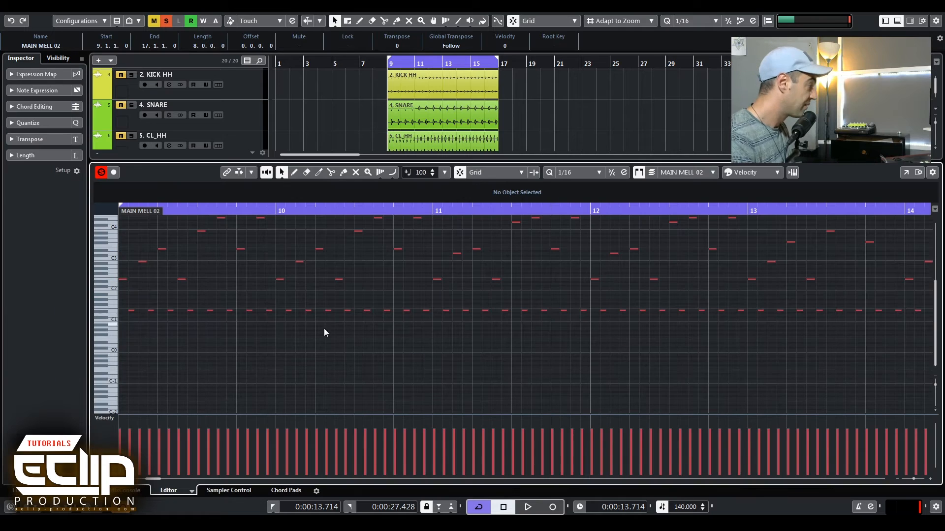
click(114, 309)
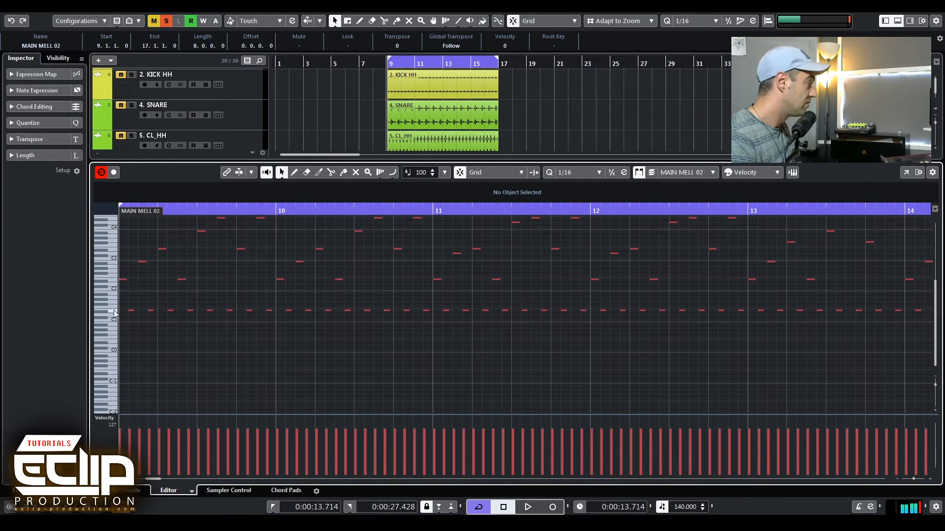
drag(137, 288, 292, 305)
scroll(295, 309, up, 4)
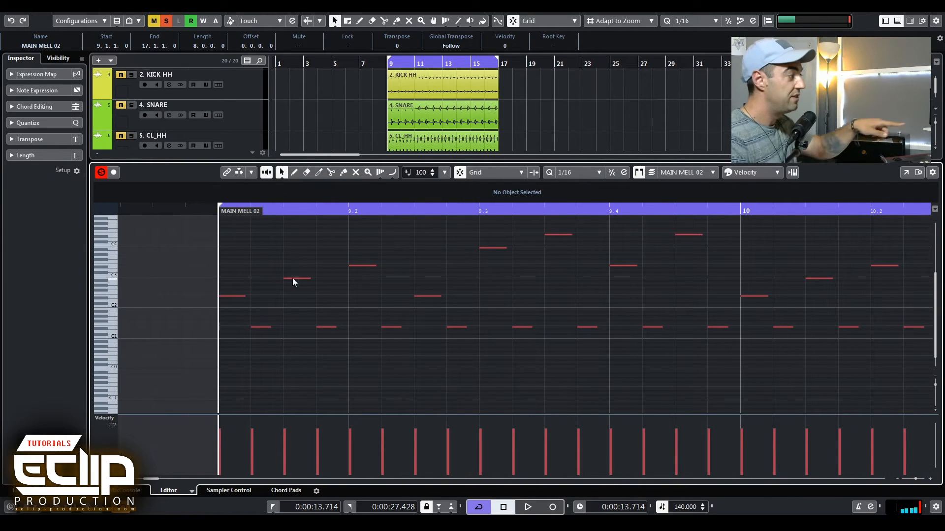
key(Return)
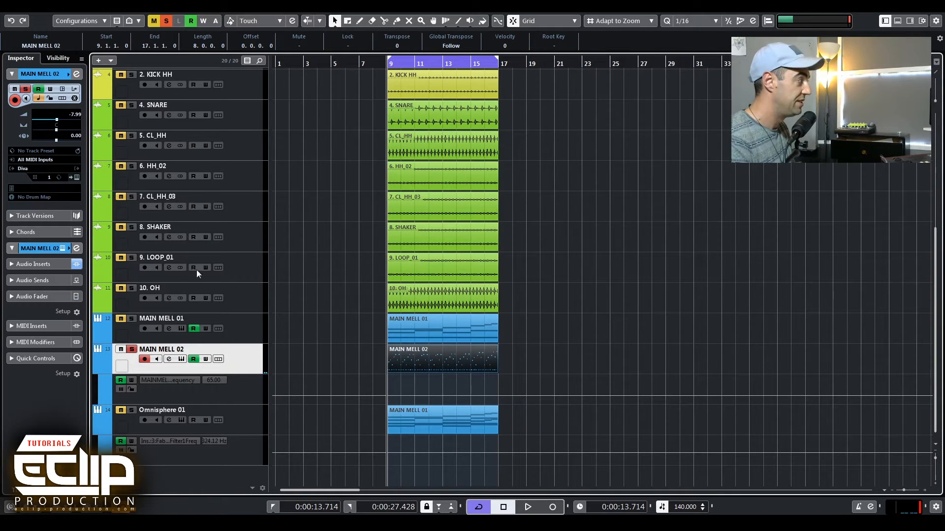
Open the MAIN MELL 01 and MAIN MELL 02 parts in the Key Editor in turn to compare their notes.
click(297, 261)
double_click(412, 328)
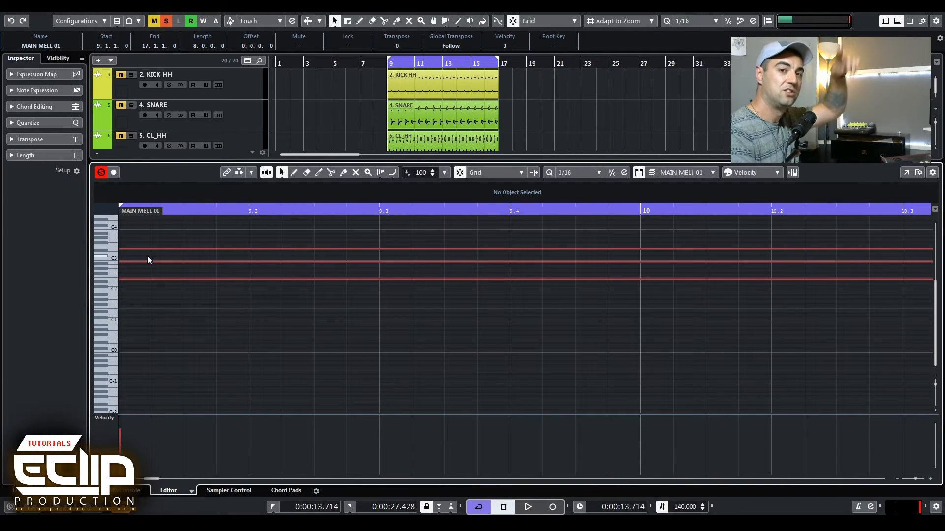
key(Return)
click(296, 369)
double_click(408, 359)
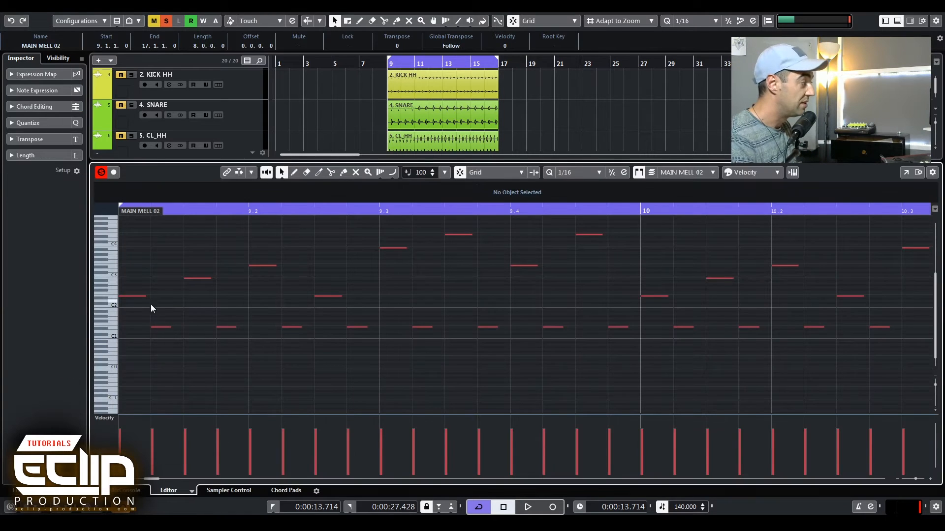
key(Return)
Open the Diva instrument of MAIN MELL 02 and raise its filter resonance to 32.00 while playing back.
click(344, 340)
key(space)
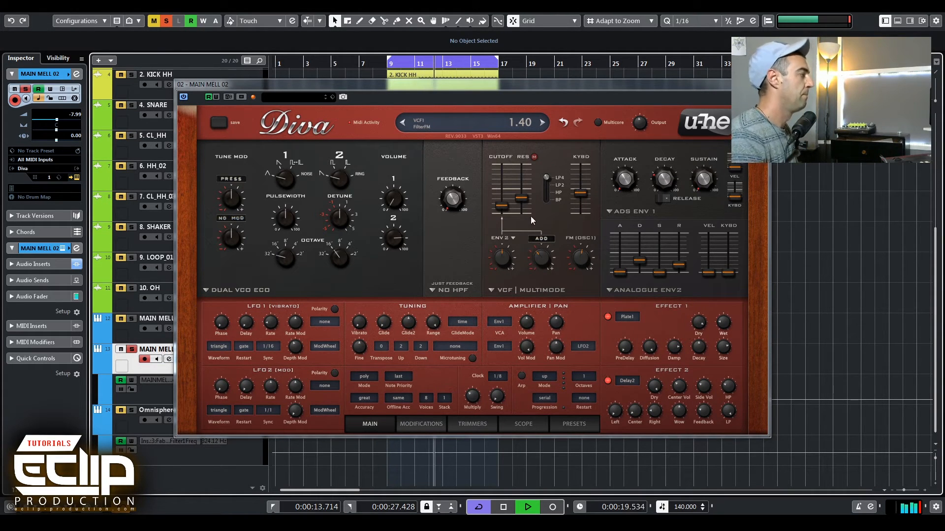
drag(504, 206, 526, 190)
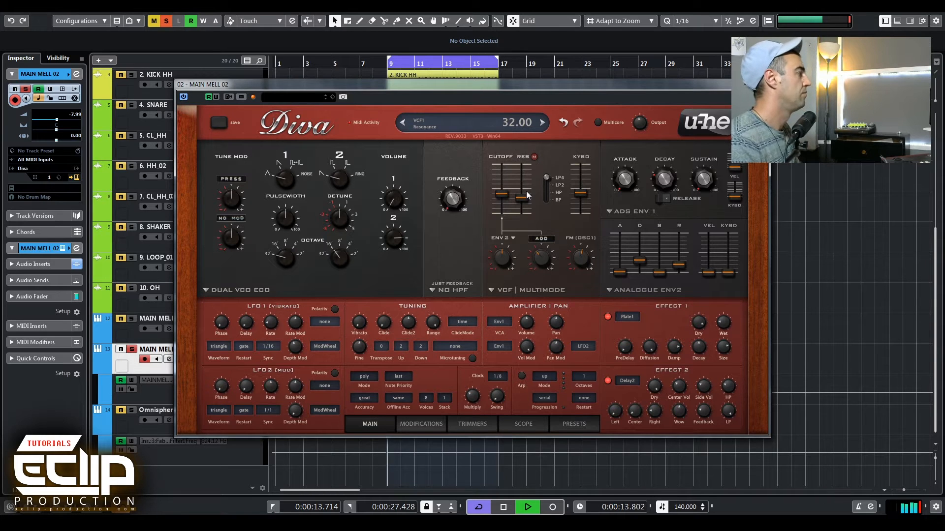
key(space)
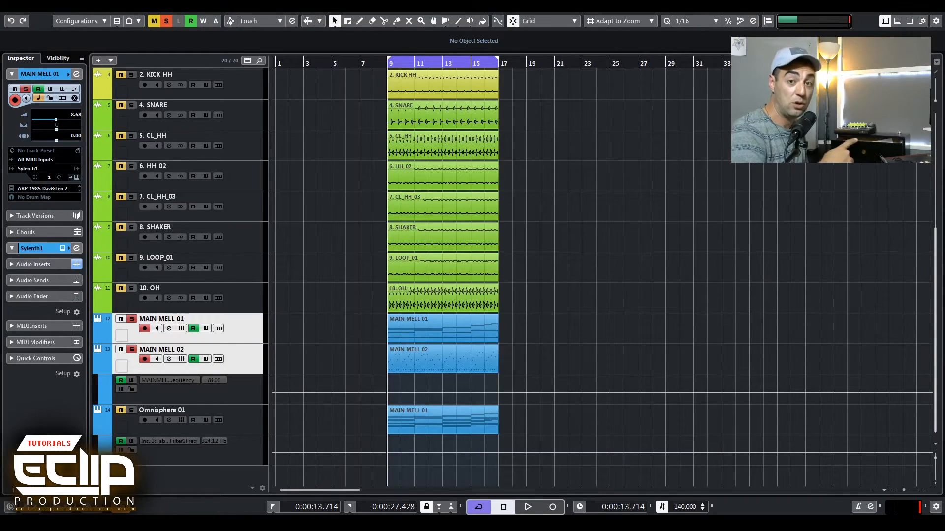
key(space)
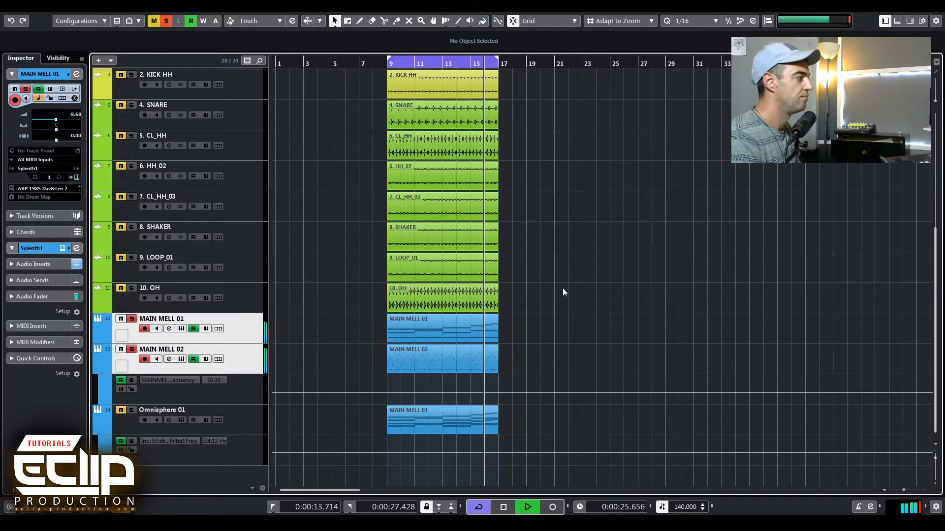
key(space)
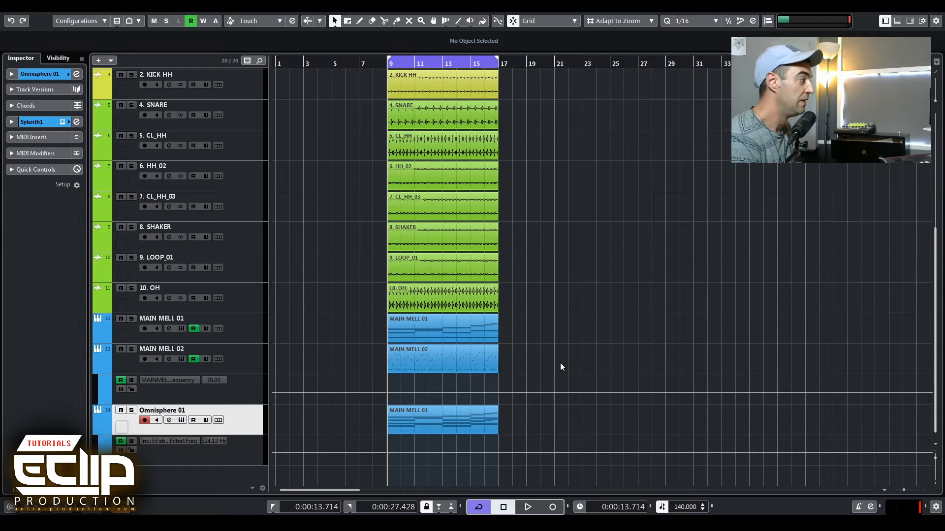
Open the Omnisphere 01 part in the Key Editor and select its lower chord notes.
double_click(414, 426)
scroll(247, 323, down, 5)
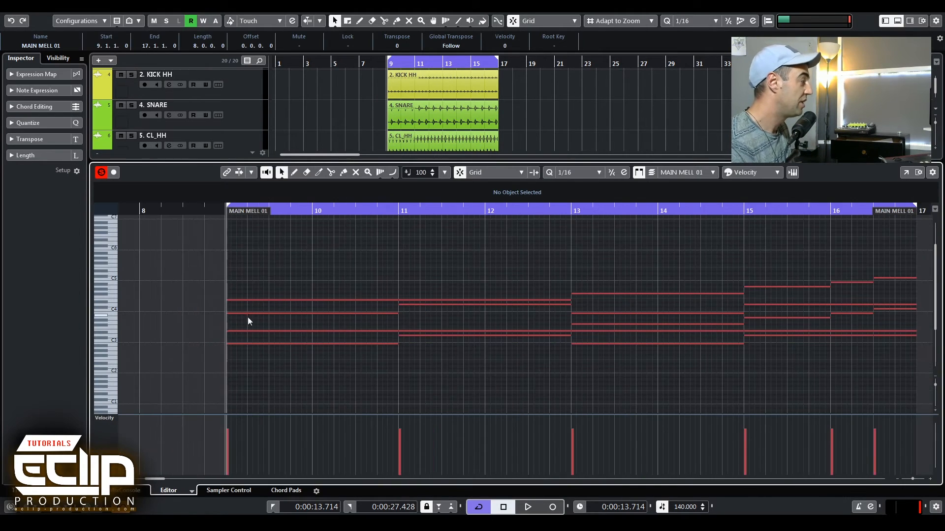
key(shift+h)
key(shift+h)
key(shift+h)
key(shift+h)
key(shift+h)
key(shift+h)
key(shift+h)
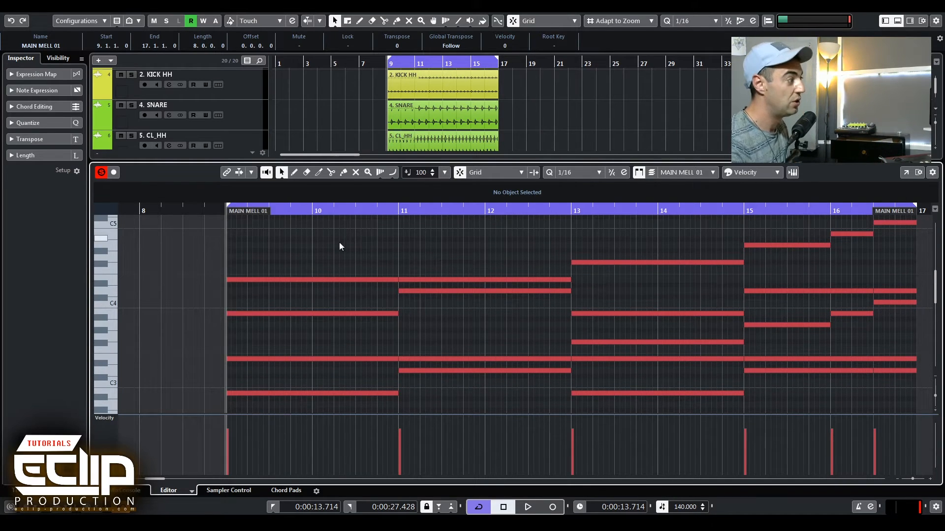
scroll(169, 344, down, 4)
drag(161, 328, 449, 419)
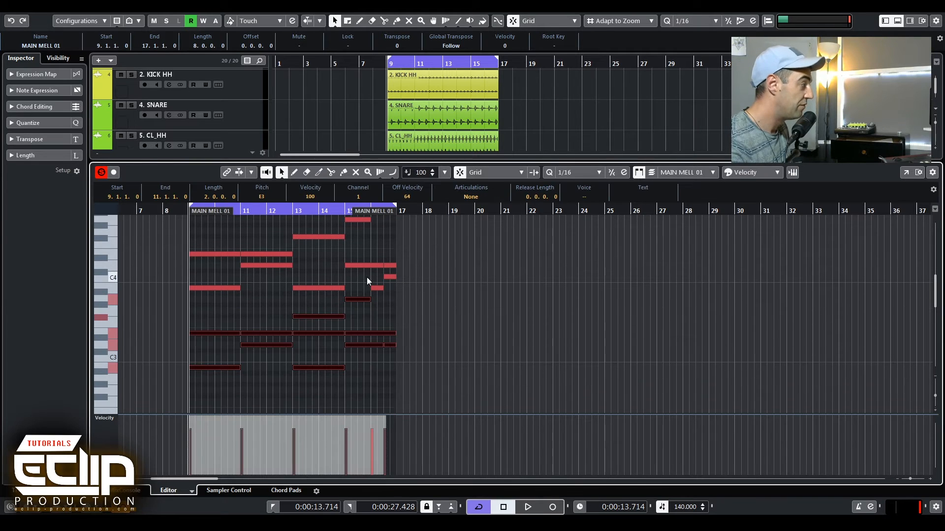
drag(419, 291, 419, 291)
scroll(408, 353, up, 2)
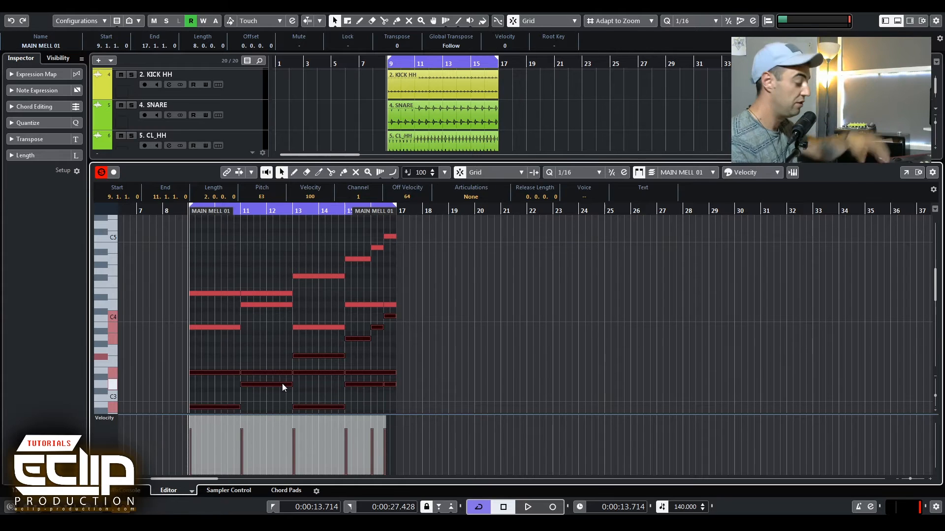
key(ctrl+alt+e)
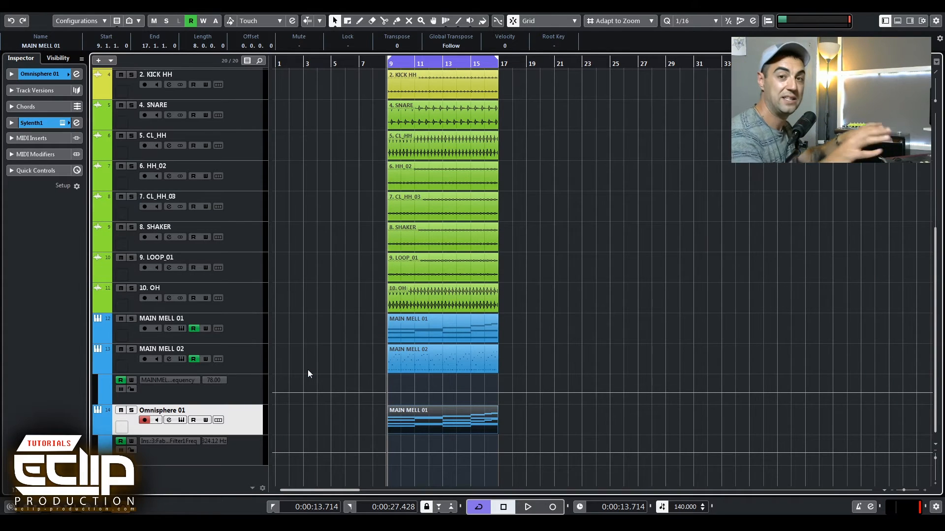
Solo the Omnisphere 01 track and play back the arrangement.
click(567, 287)
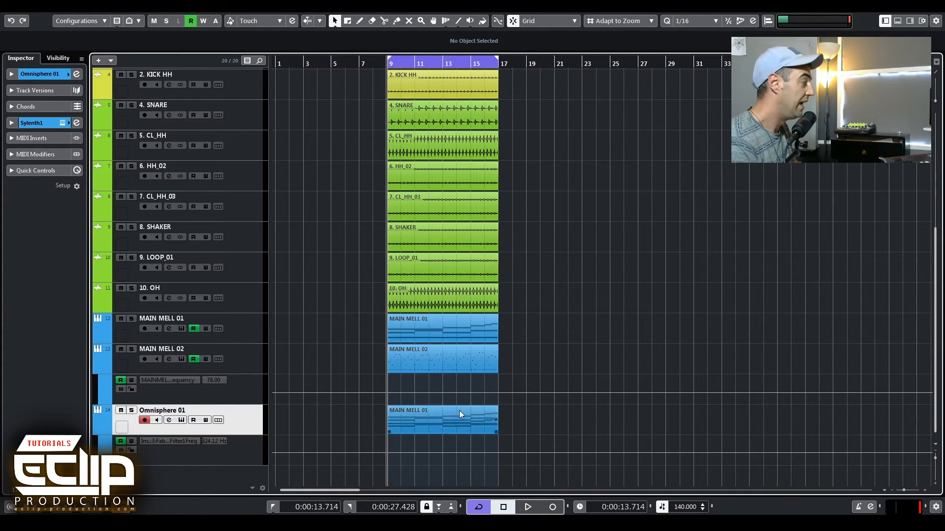
key(s)
key(space)
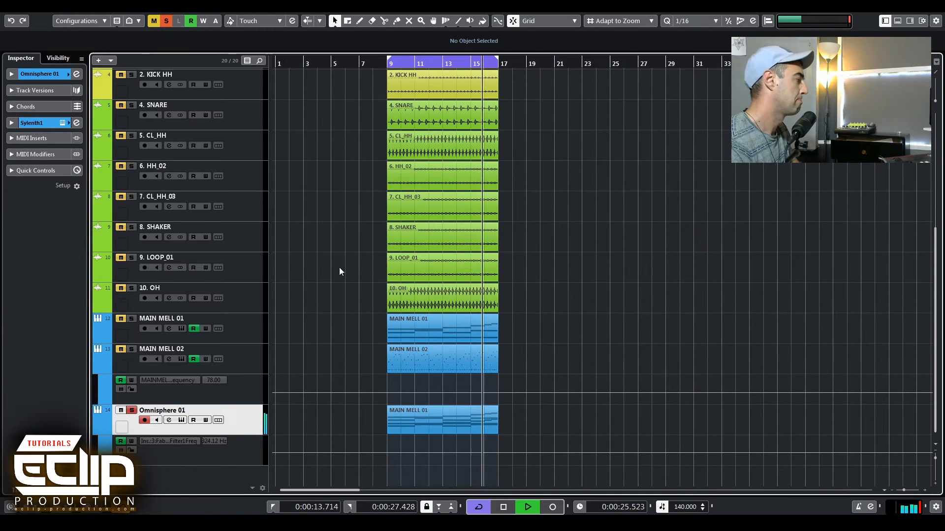
key(space)
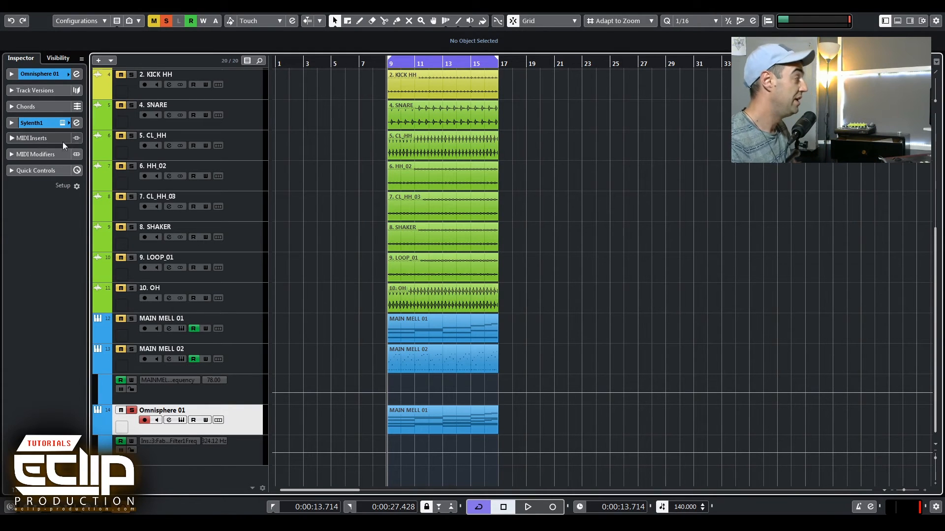
Show the Omnisphere 01 track's audio inserts and open the FabFilter Timeless 2 insert.
click(35, 123)
click(41, 139)
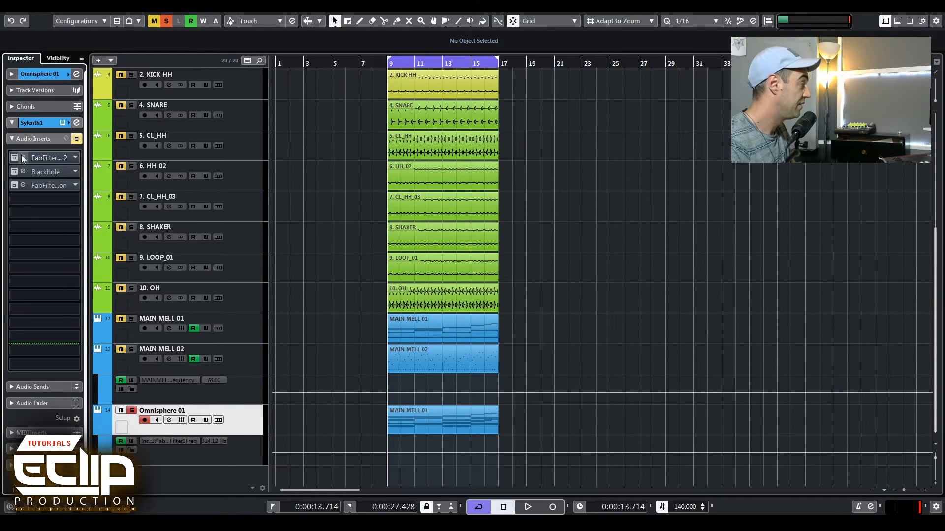
click(22, 159)
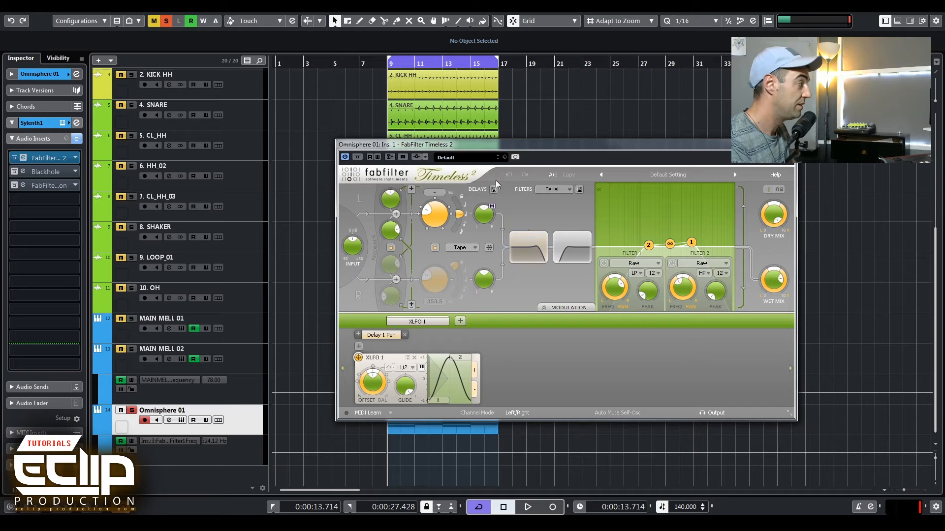
click(19, 174)
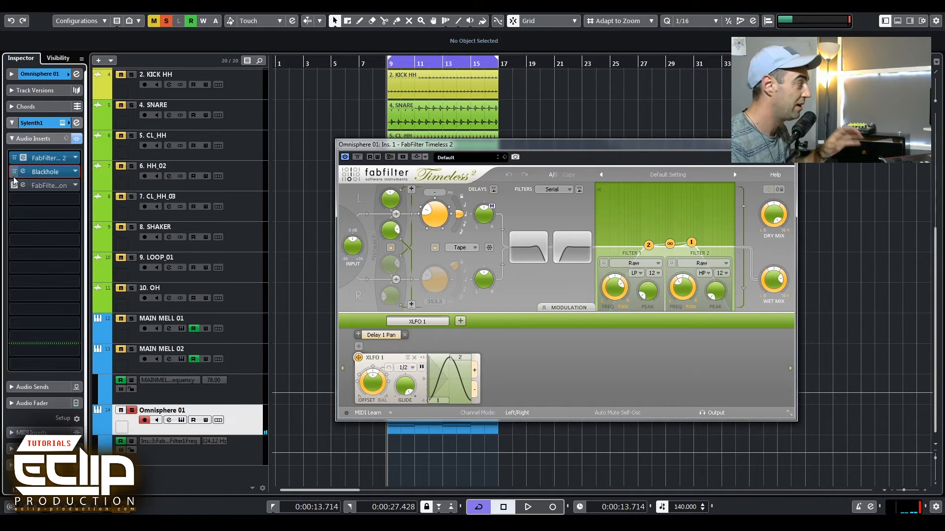
Open the FabFilter Simplon insert and raise its filter frequency while playing back.
click(25, 185)
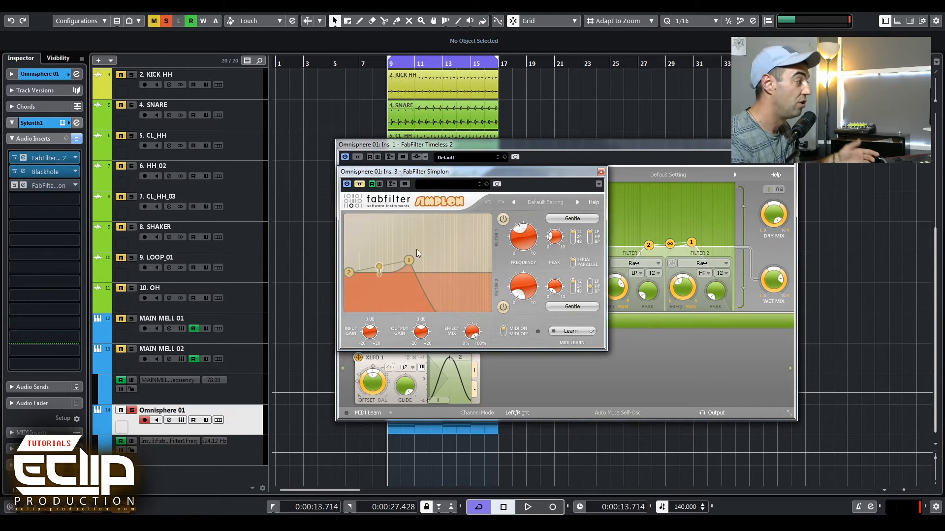
drag(523, 236, 538, 176)
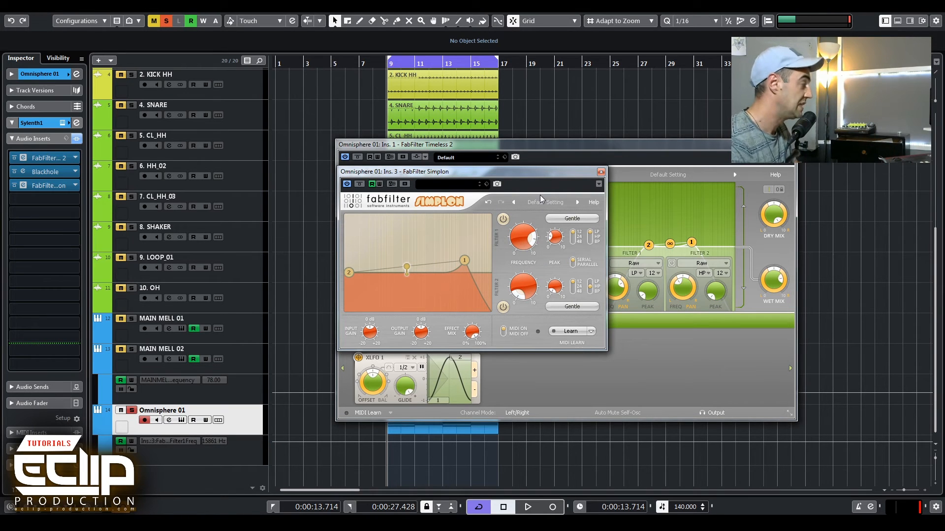
key(space)
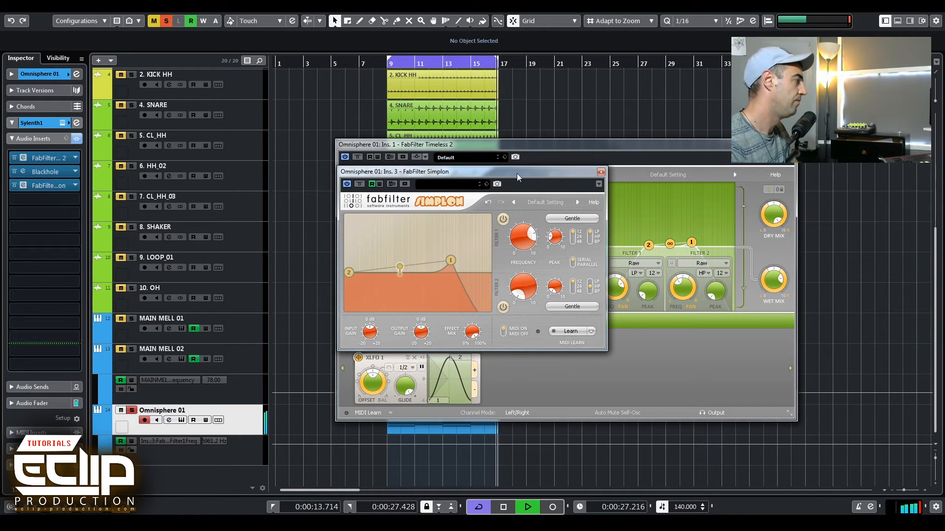
key(space)
Load LFOTool into the next free insert slot of Omnisphere 01 and start playback.
click(55, 202)
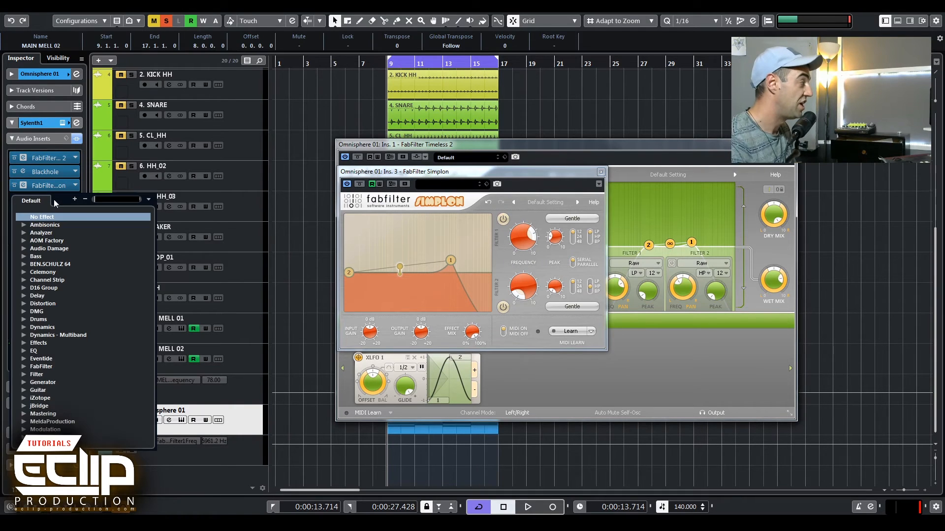
text(lfo)
key(Return)
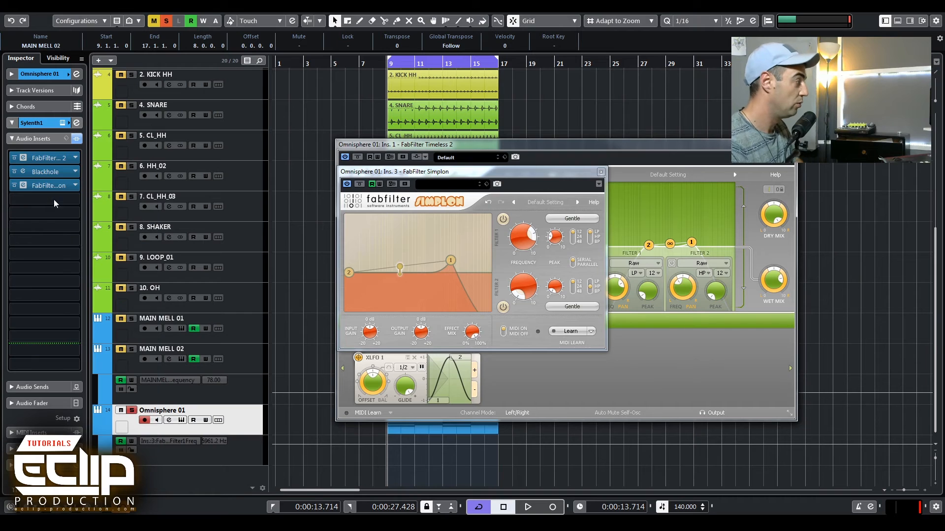
key(space)
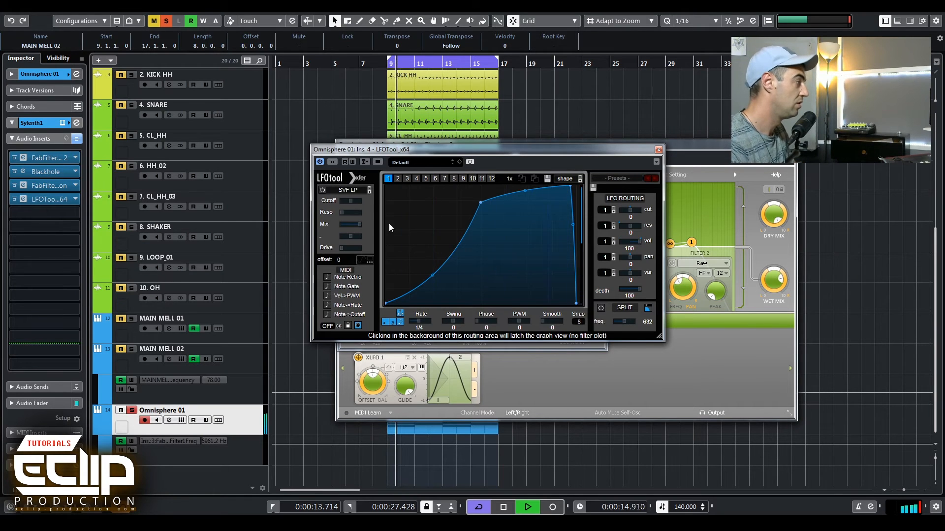
Lower LFOTool's volume routing amount to 74 and close its window.
drag(630, 242, 625, 270)
key(space)
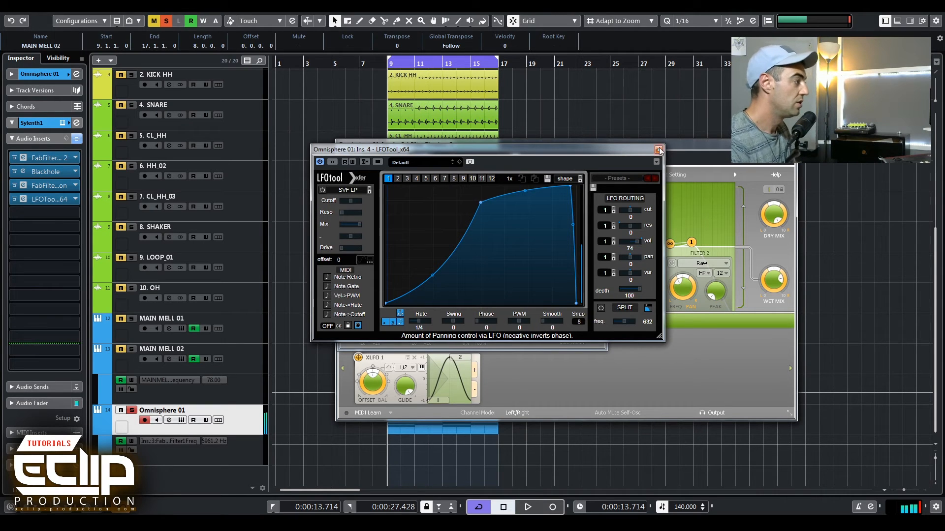
key(s)
key(m)
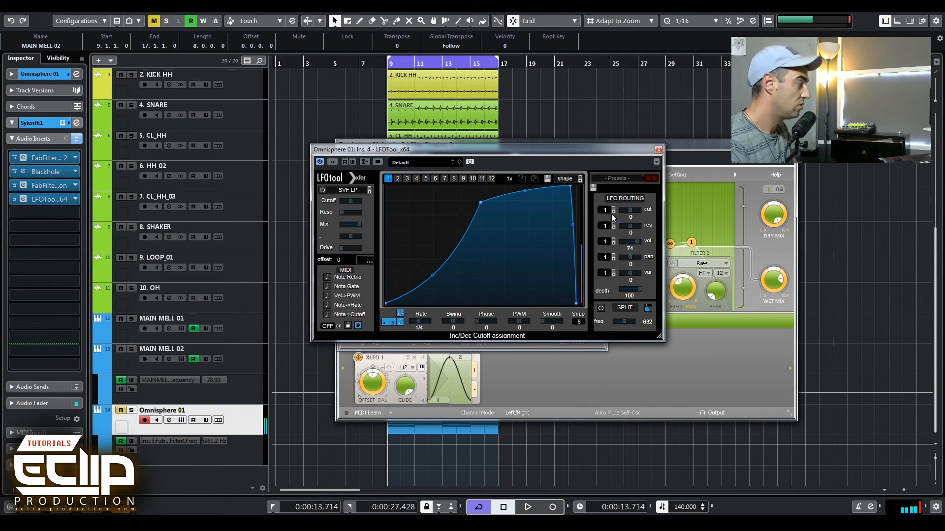
click(658, 150)
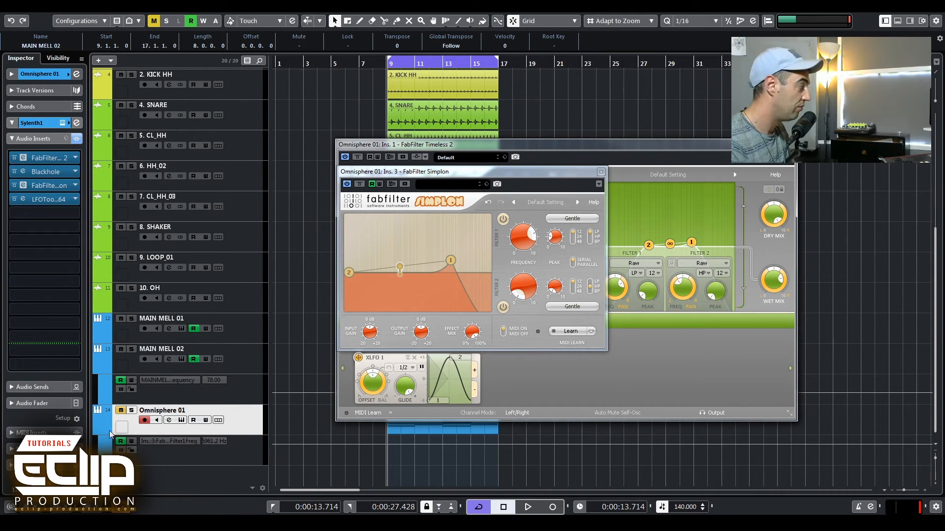
Play back, bypass the LFOTool insert, and close the Simplon and Timeless windows.
click(131, 410)
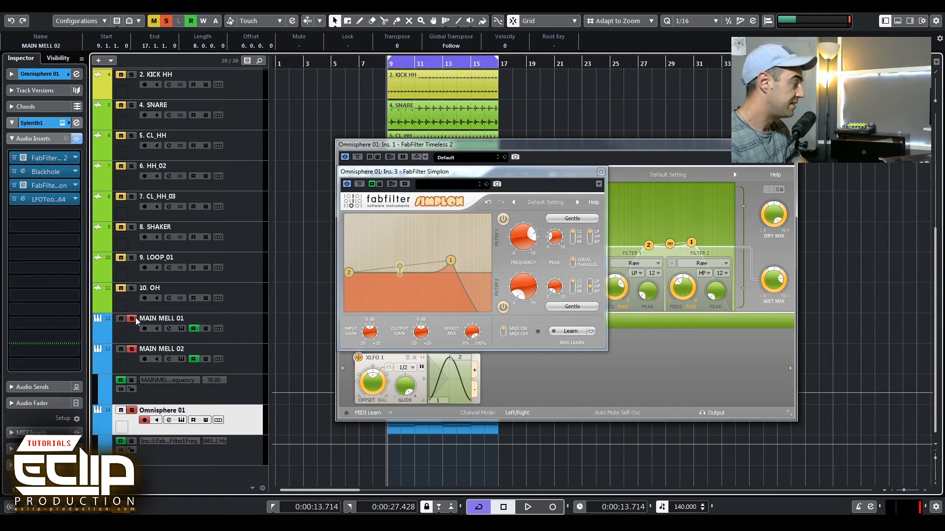
key(space)
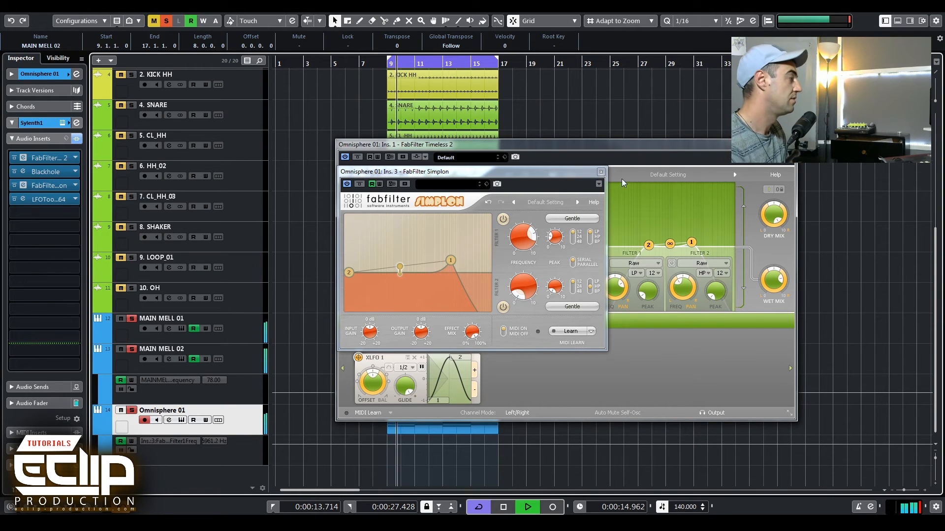
click(15, 199)
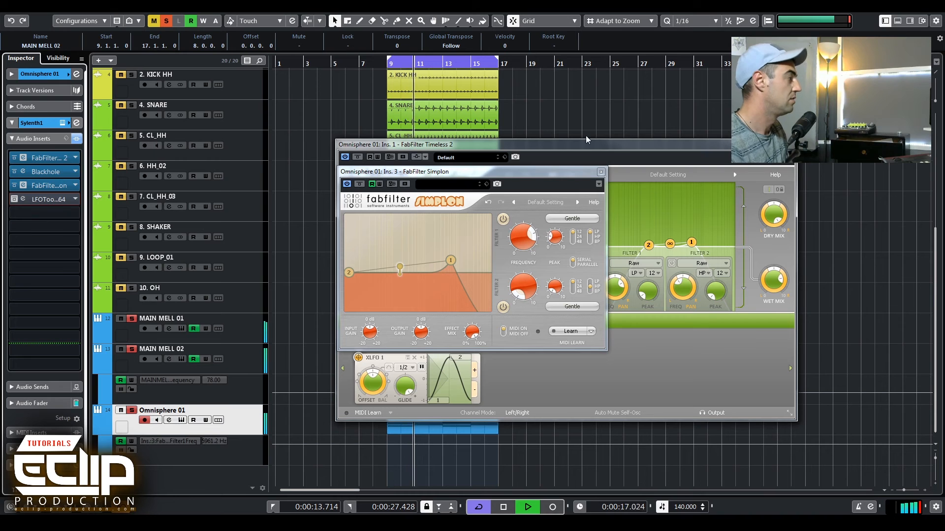
click(601, 172)
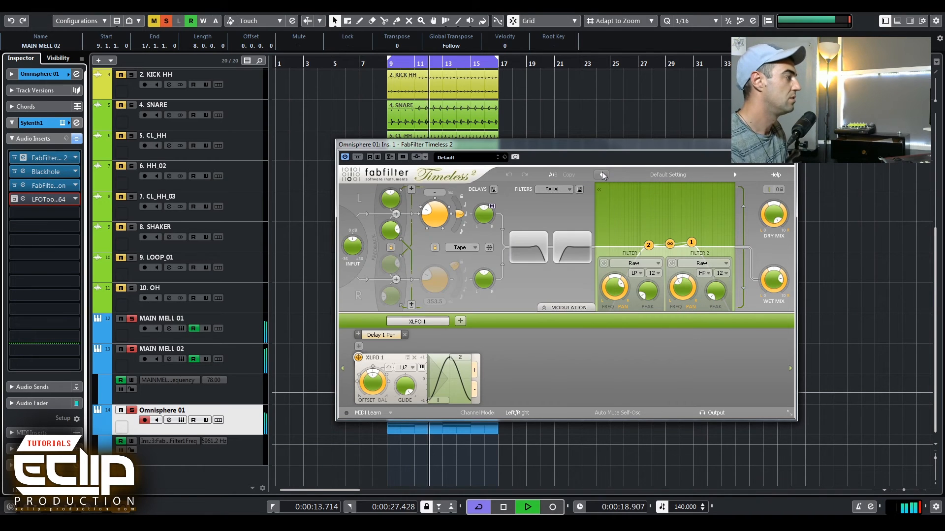
click(790, 145)
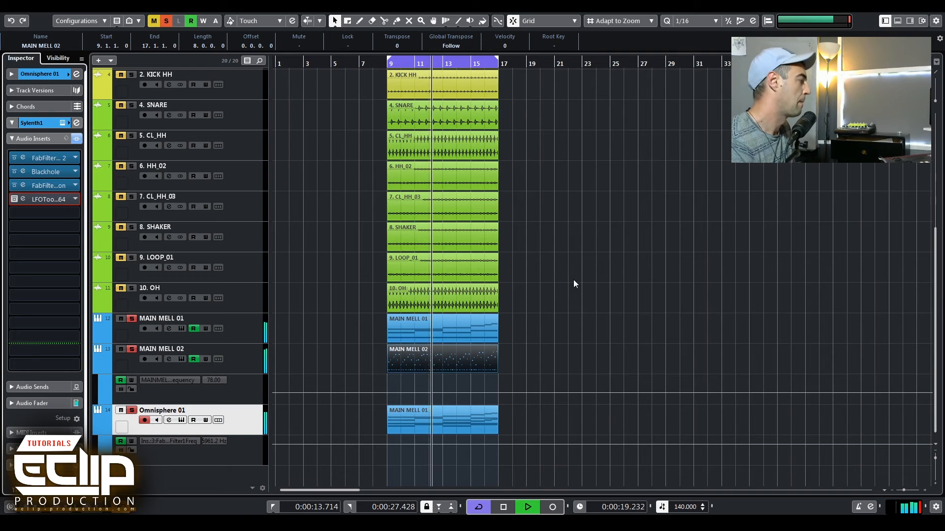
Reopen FabFilter Simplon, raise its filter frequency further while playing, and close it.
click(24, 185)
drag(523, 237, 529, 211)
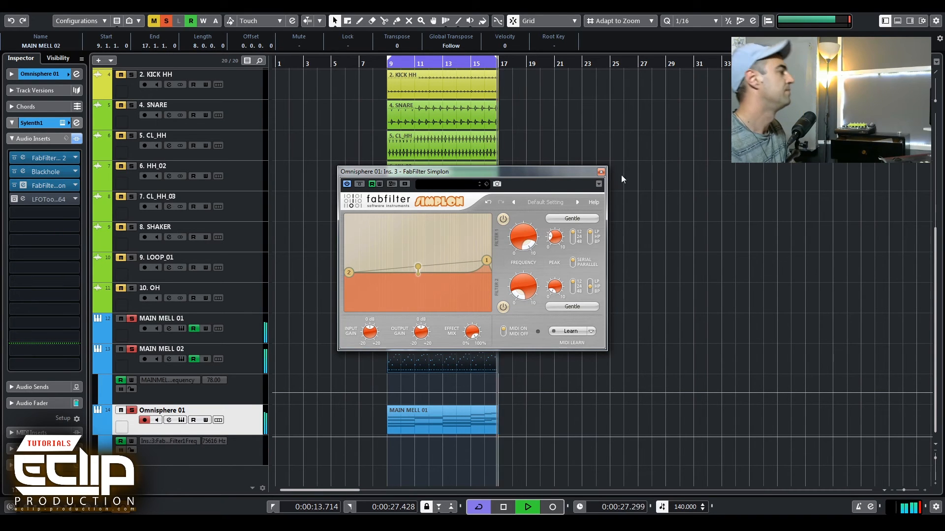
key(space)
click(600, 171)
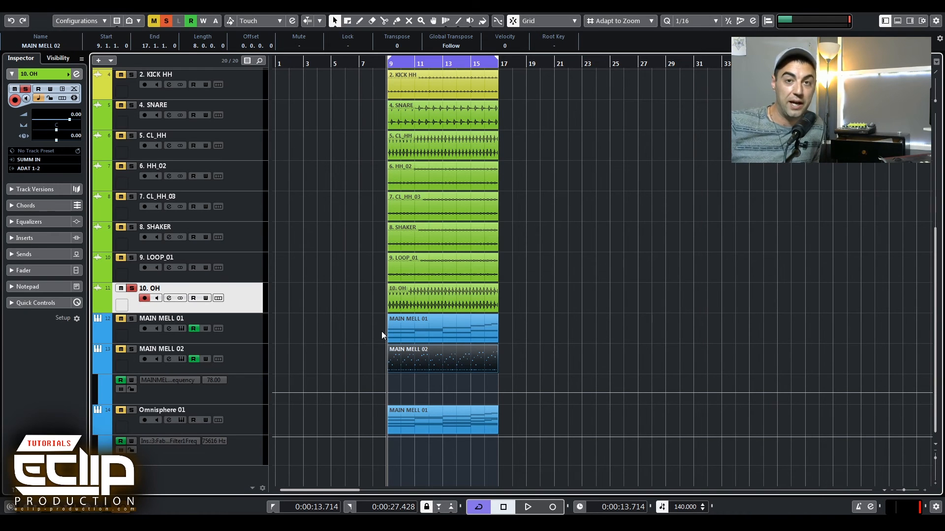
click(382, 332)
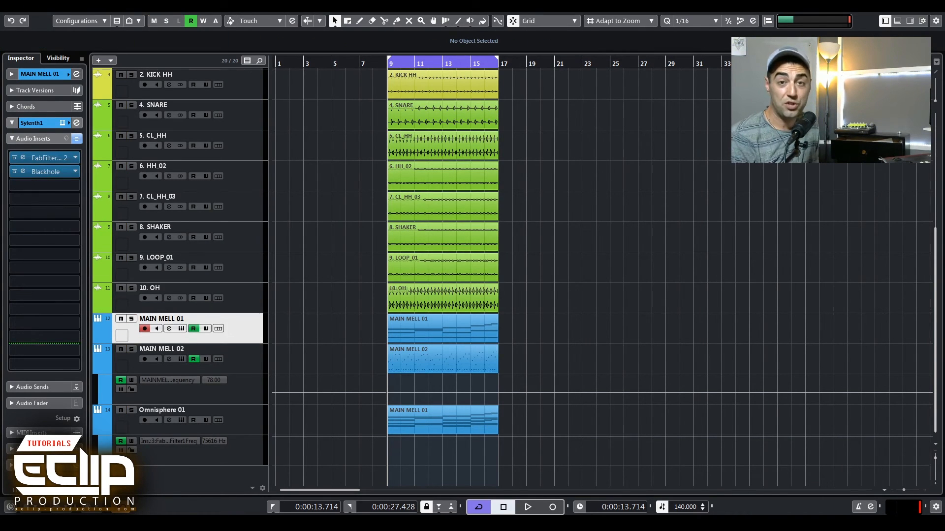